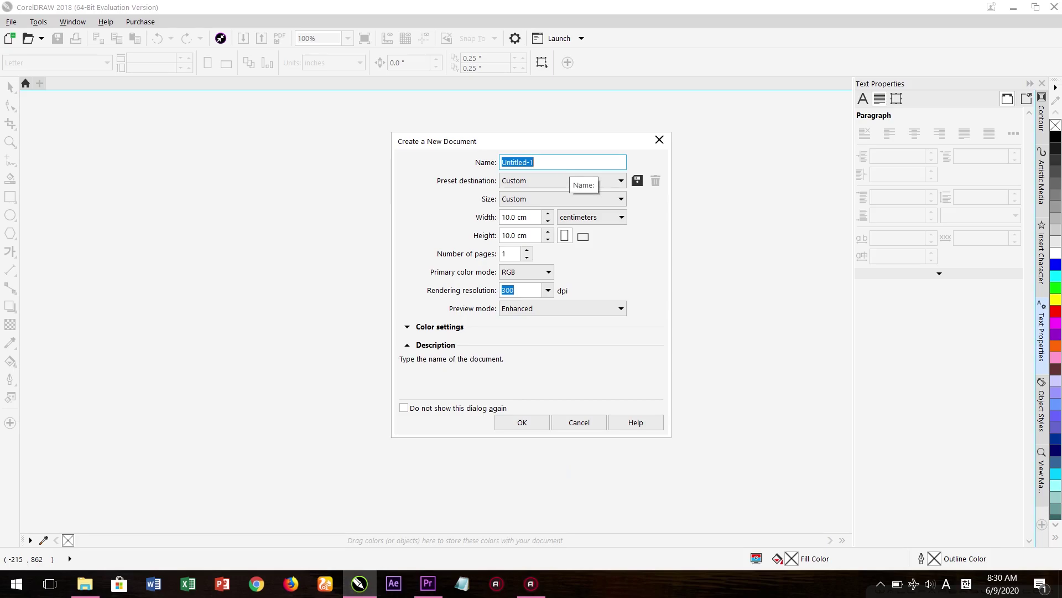
Create a new 10 x 10 cm document named teratai
text(teratai)
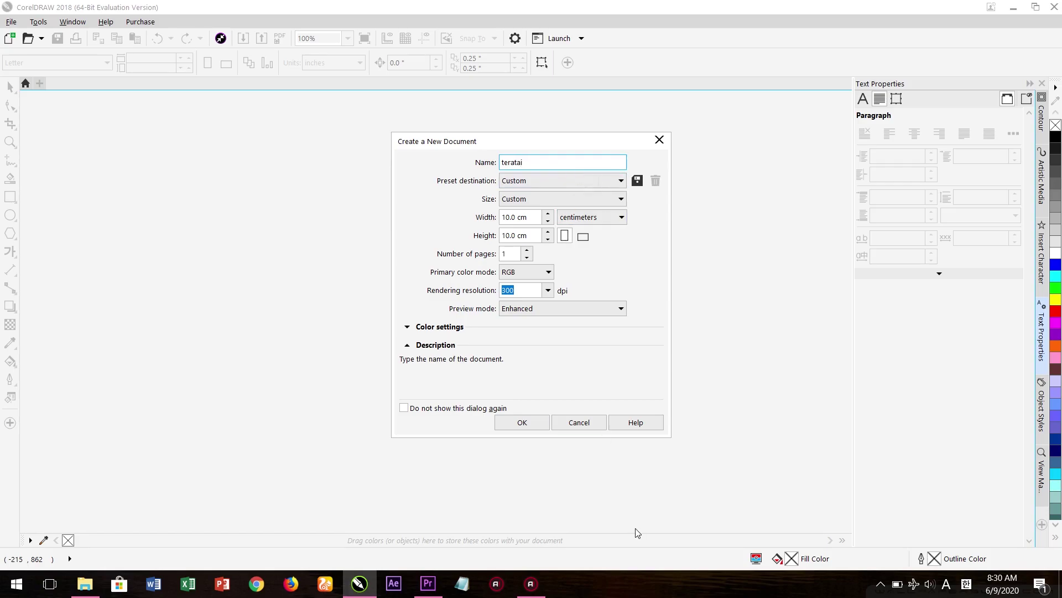
click(534, 423)
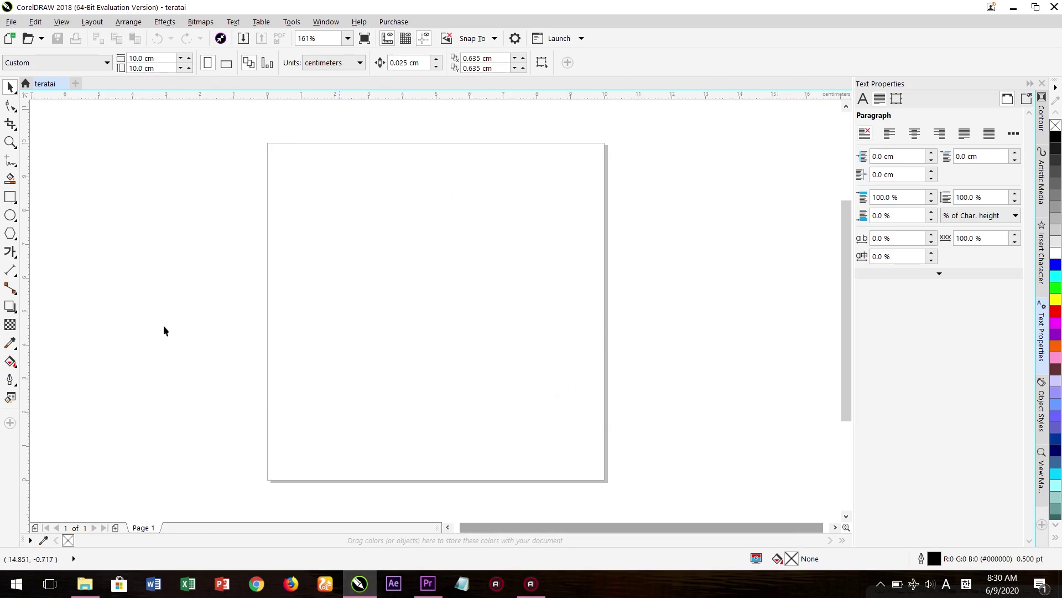
Draw a closed, leaf-shaped petal about 1.7 cm wide and 3 cm tall with the Pen tool near the page's upper middle
click(17, 168)
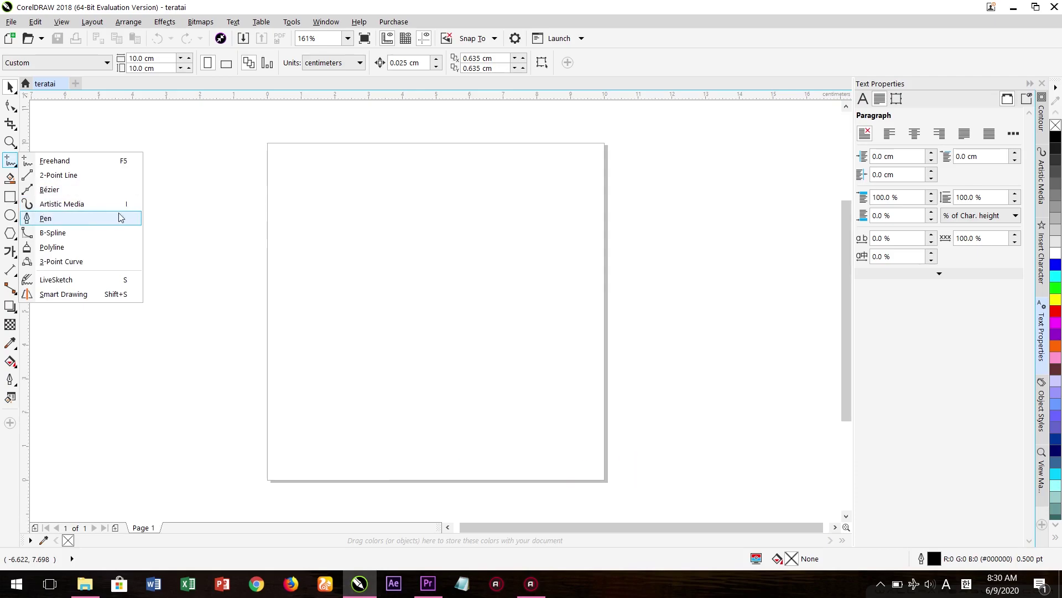
click(45, 218)
click(431, 211)
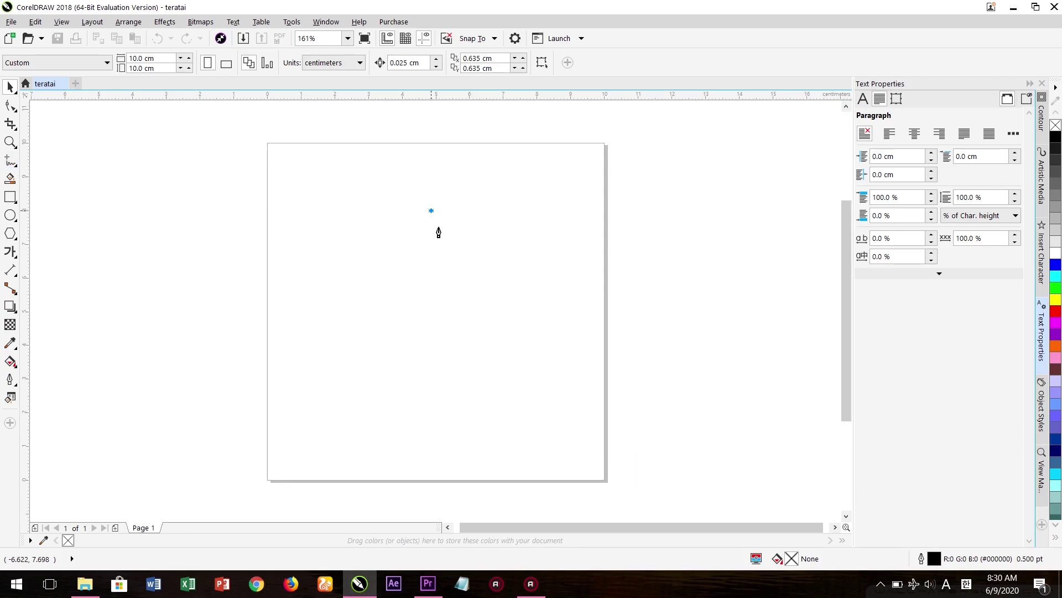
drag(448, 312, 399, 352)
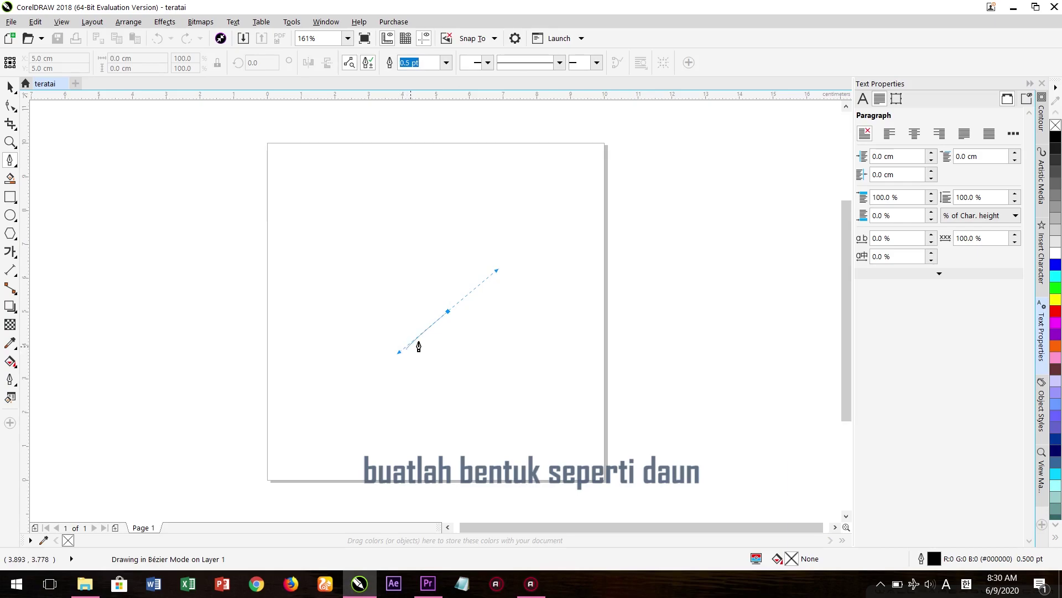
double_click(448, 312)
click(447, 314)
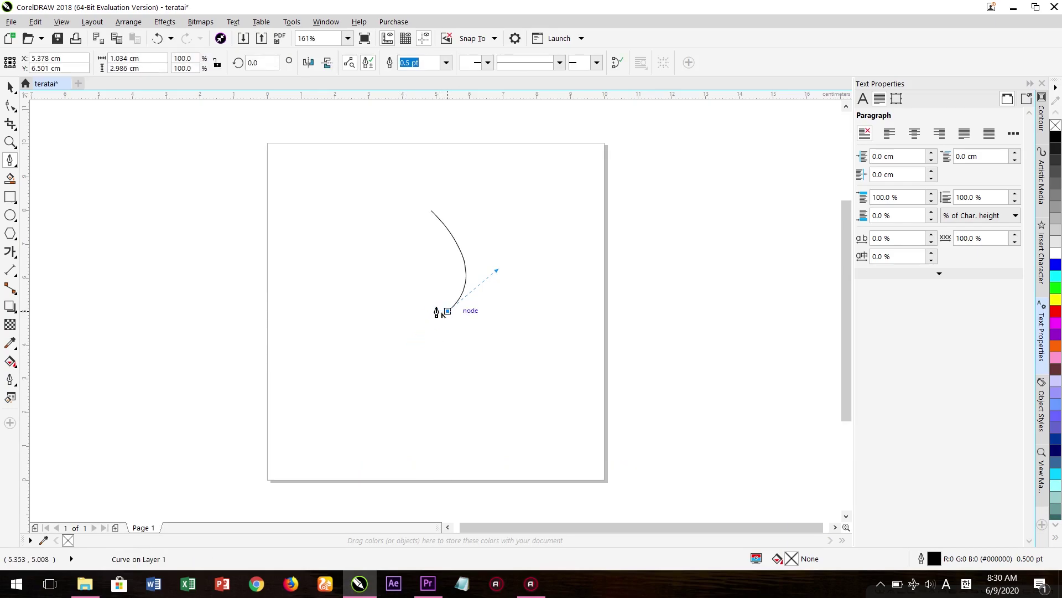
drag(428, 221, 403, 251)
key(ctrl+z)
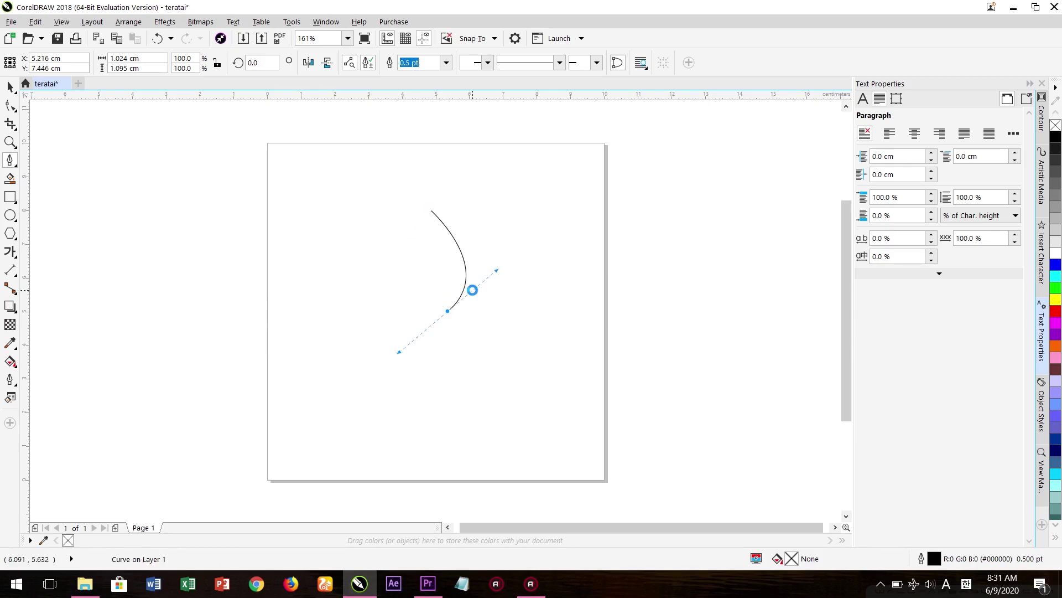
click(447, 311)
drag(409, 258, 408, 227)
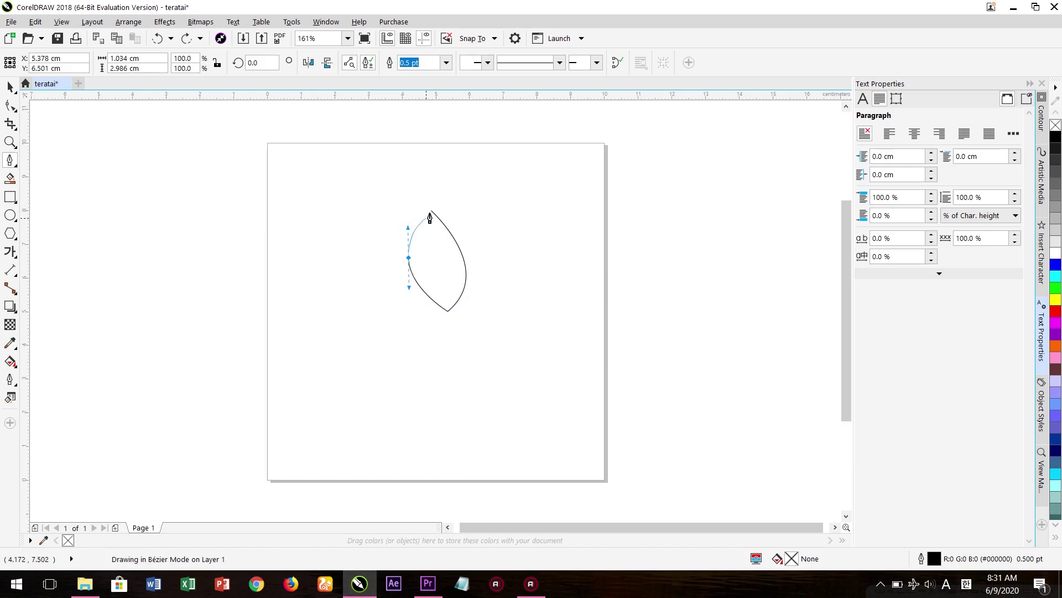
click(431, 213)
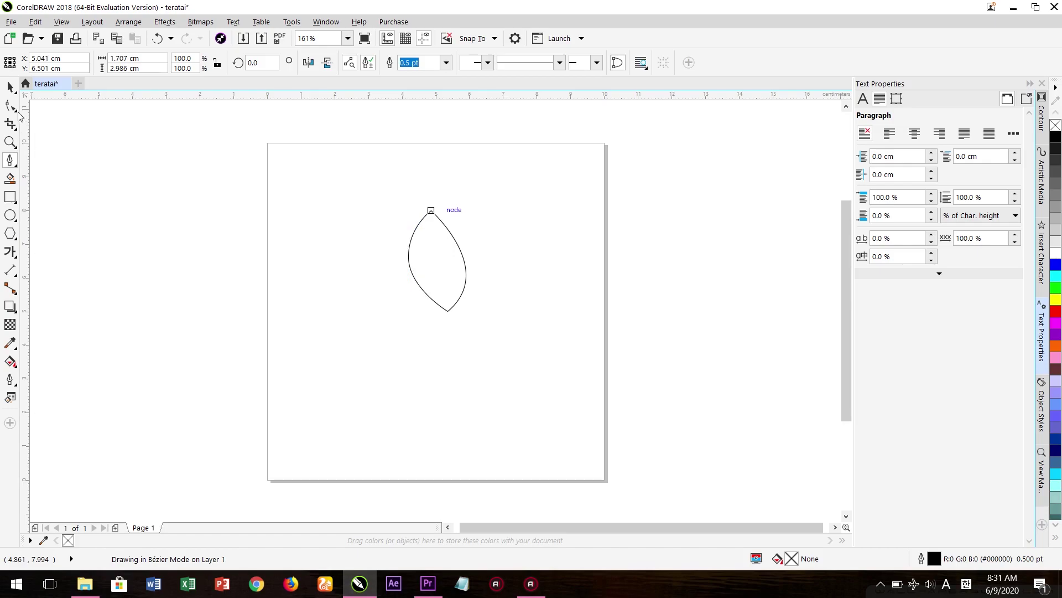
Reshape the petal with the Shape tool into a slimmer, nearly symmetrical upright form about 1.2 cm wide and 3.5 cm tall
key(F10)
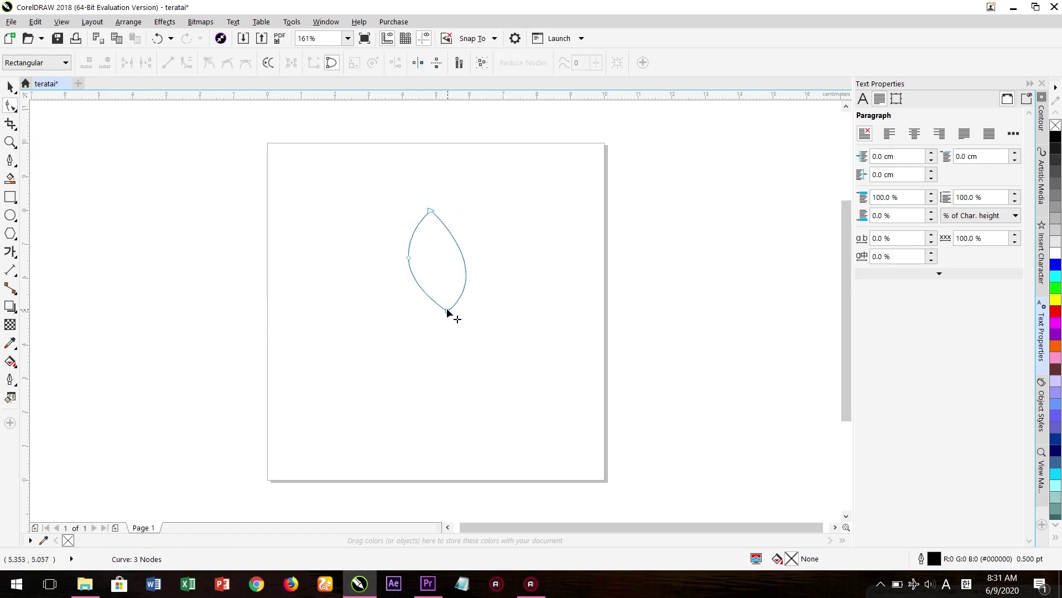
drag(448, 311, 422, 326)
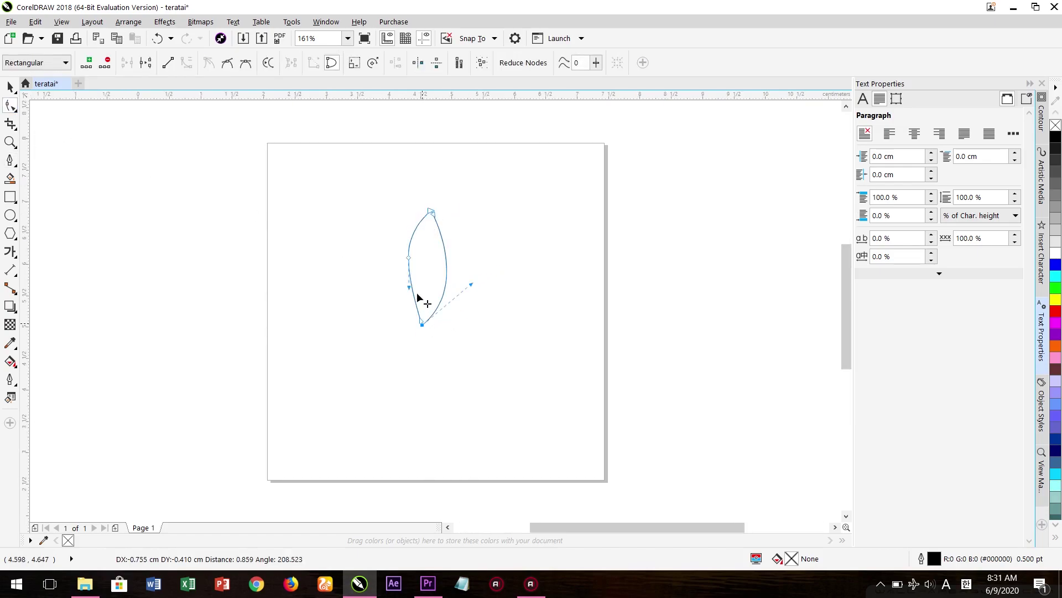
scroll(417, 293, up, 2)
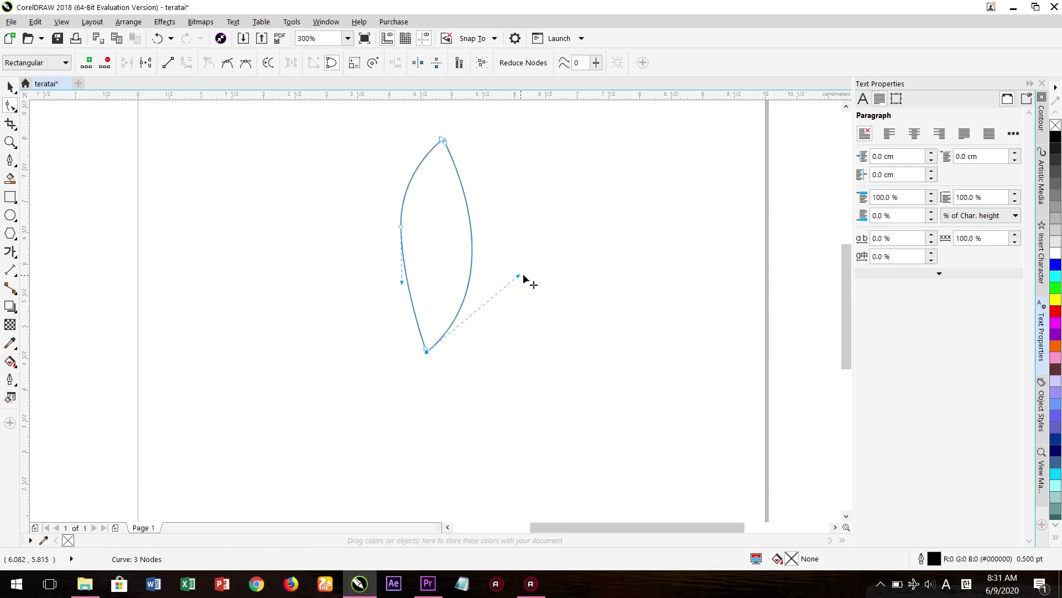
drag(451, 259, 389, 245)
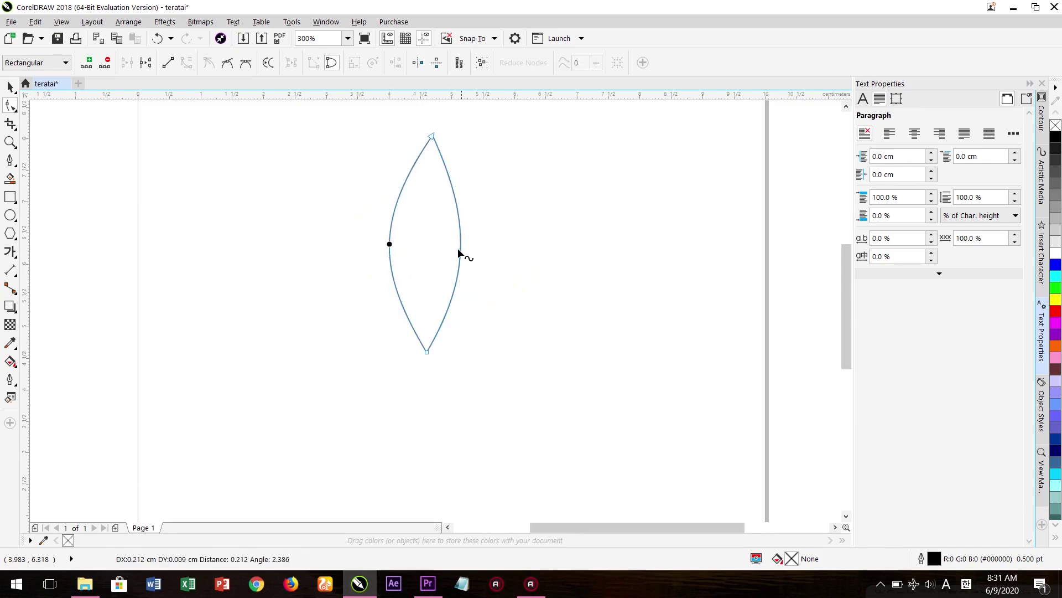
click(461, 247)
mouse_move(465, 250)
mouse_down()
mouse_move(474, 251)
mouse_move(466, 247)
mouse_up()
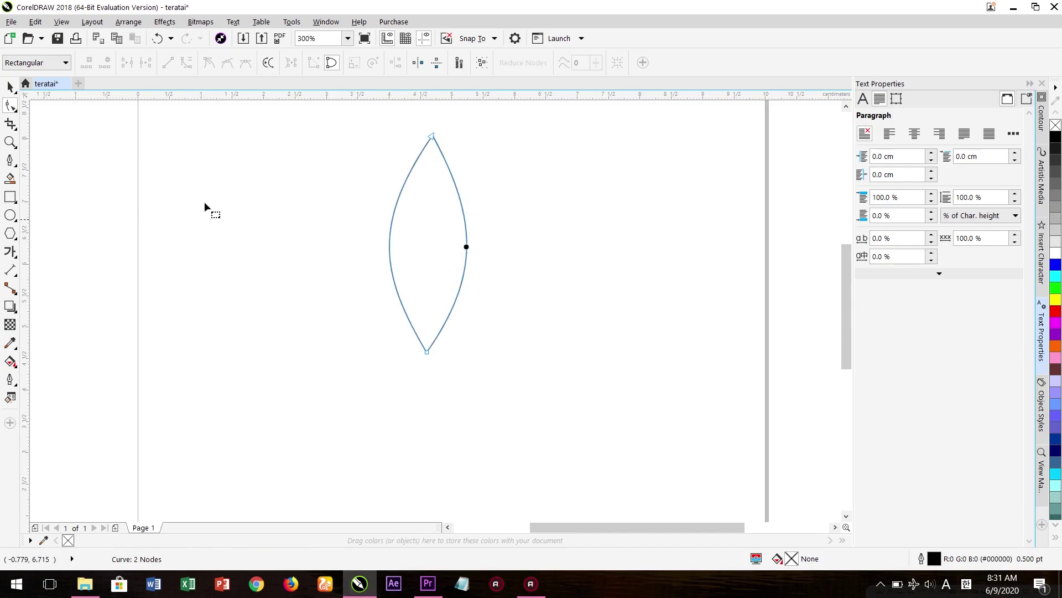
Select the petal and move its rotation centre to its lower tip
click(10, 86)
click(424, 347)
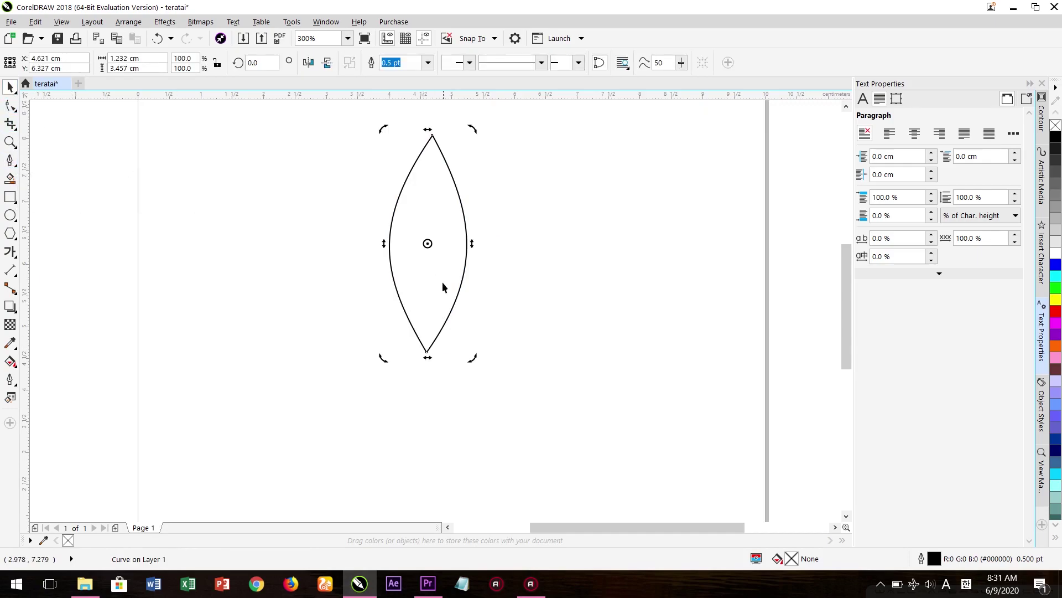
drag(428, 243, 426, 351)
Try fanning rotated copies of the petal around its lower tip, two on each side at 30-degree intervals
drag(470, 127, 558, 190)
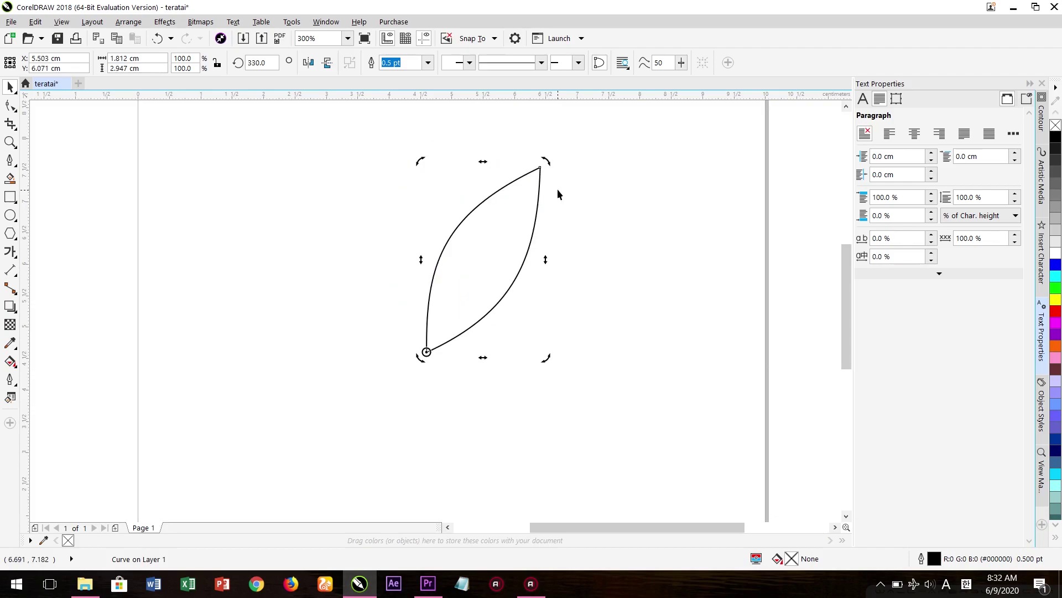
key(ctrl+z)
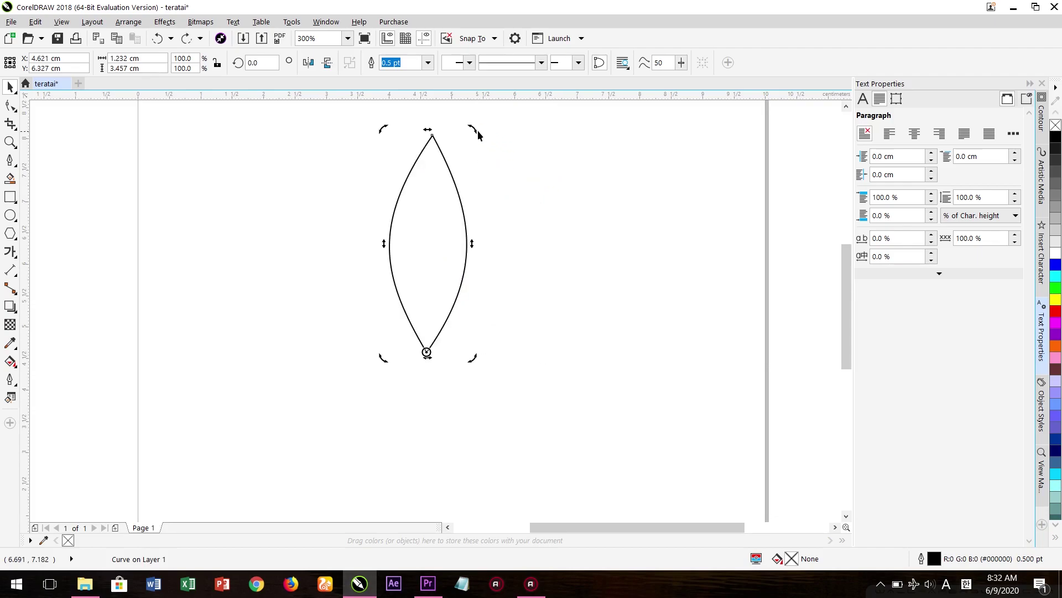
drag(476, 130, 332, 206)
drag(313, 153, 240, 277)
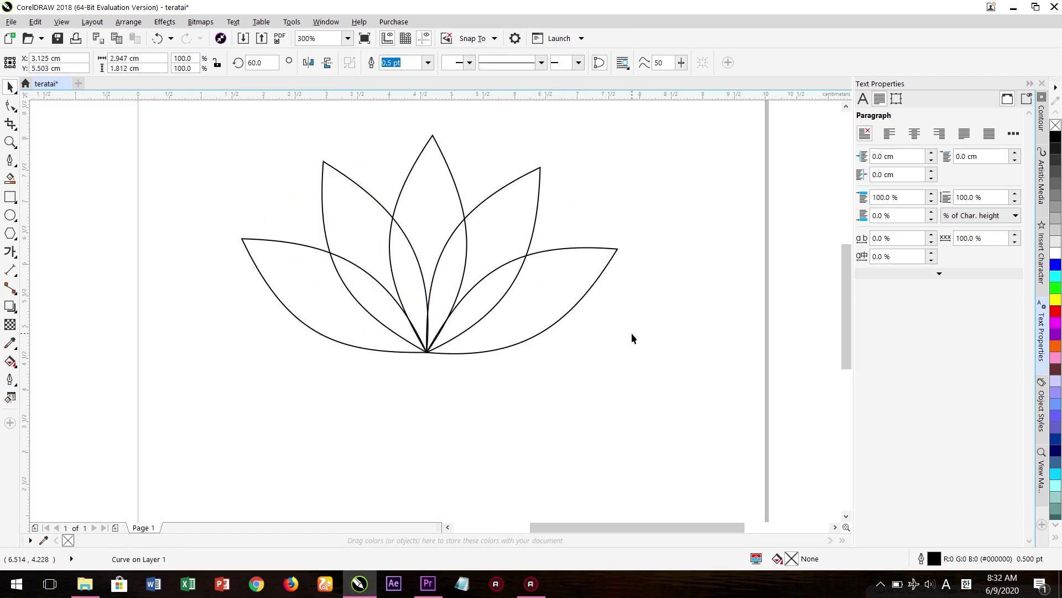
scroll(439, 268, down, 2)
scroll(399, 266, up, 3)
scroll(523, 170, down, 1)
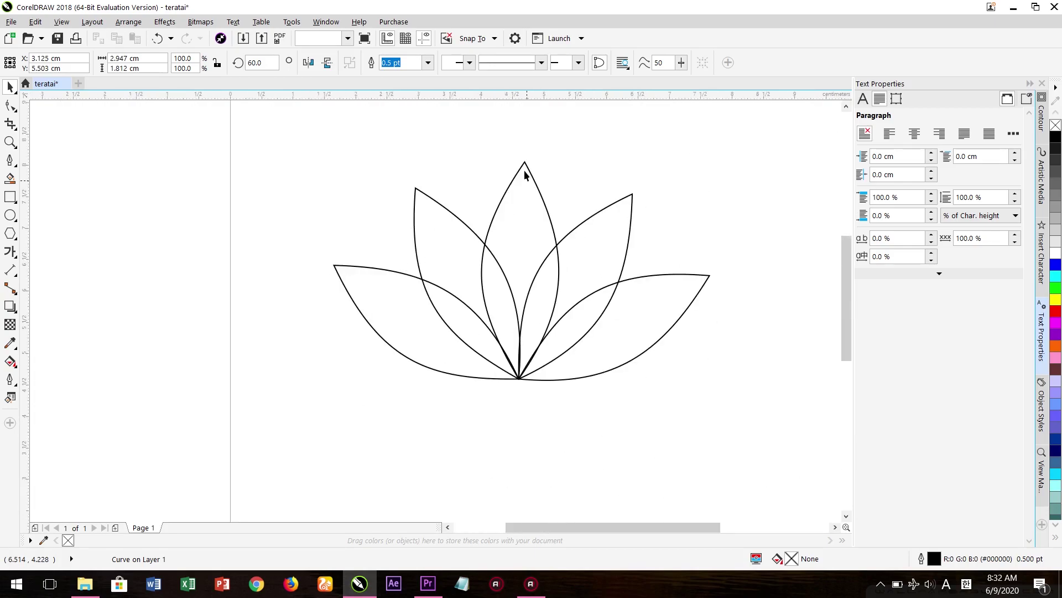
click(524, 167)
scroll(177, 232, down, 2)
scroll(215, 232, up, 2)
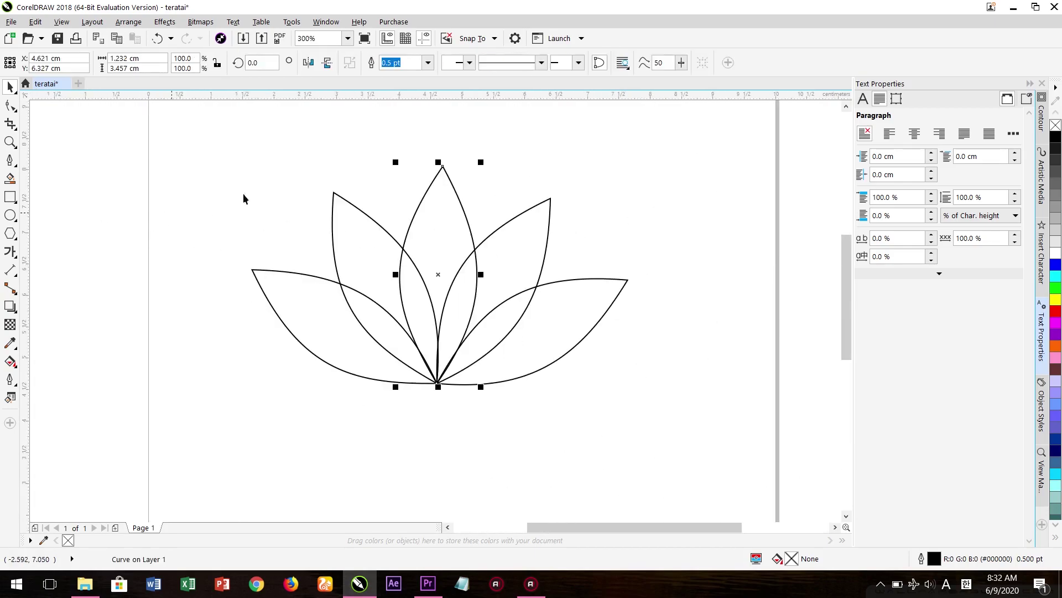
Undo the rotated petal copies, leaving only the original upright petal
key(ctrl+z)
key(ctrl+z)
key(ctrl+z)
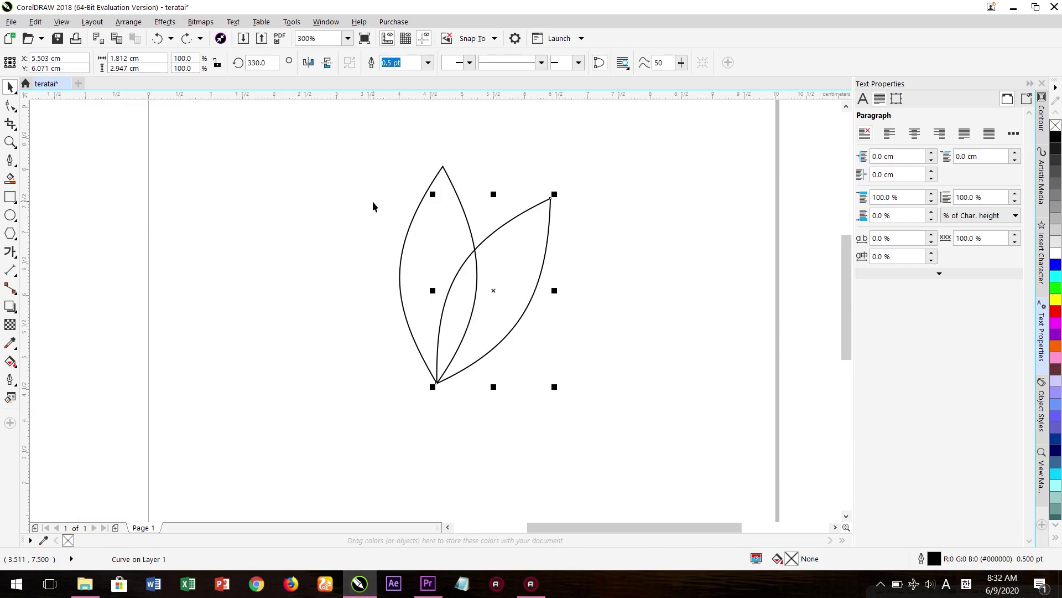
key(ctrl+z)
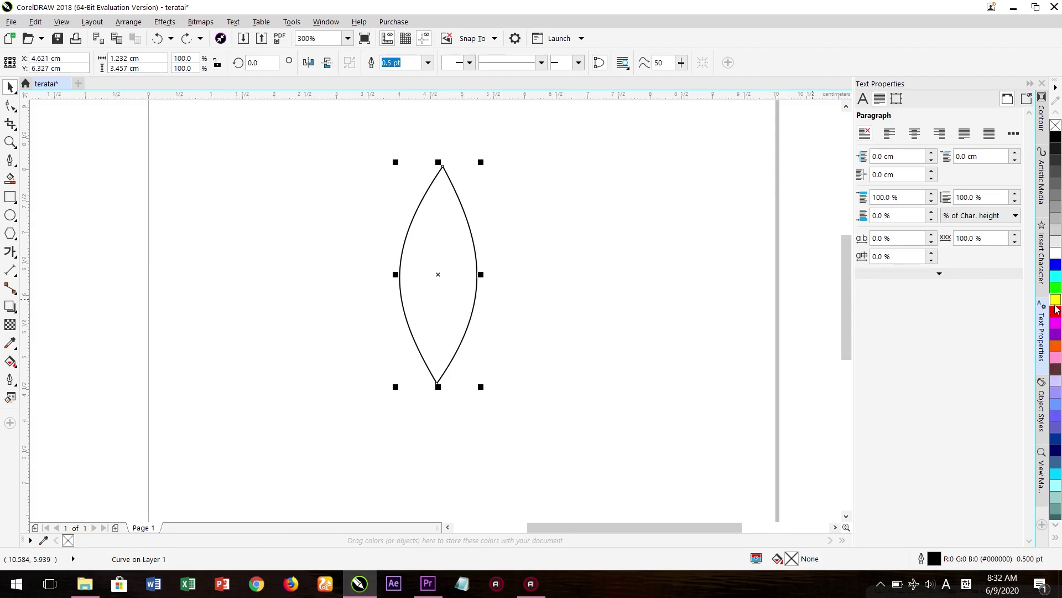
Give the petal a magenta linear fountain fill at 92.8° and change its white end colour to a lighter pinkish magenta
click(1057, 324)
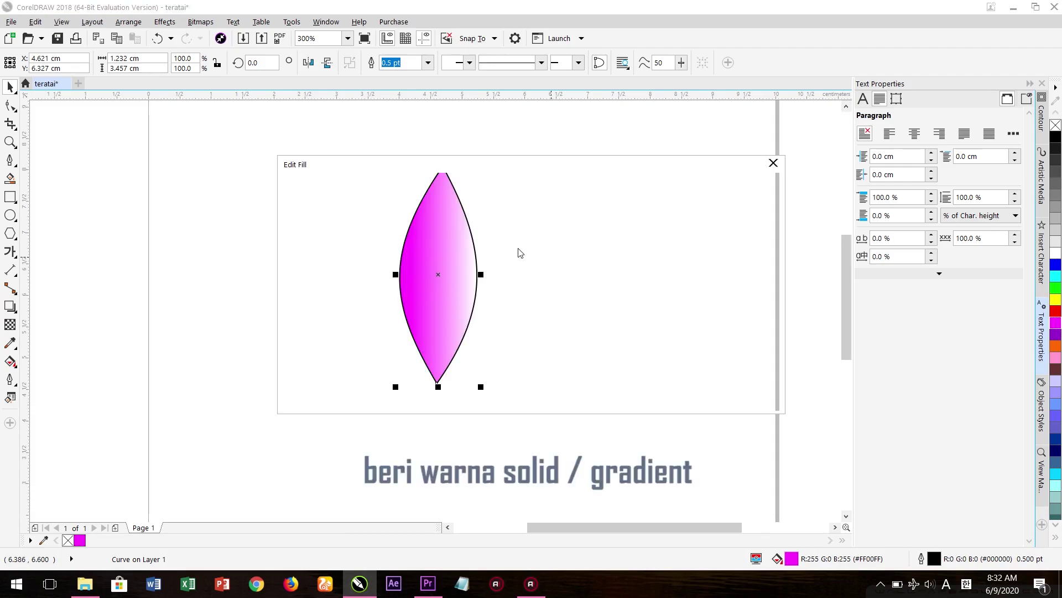
drag(382, 233, 336, 210)
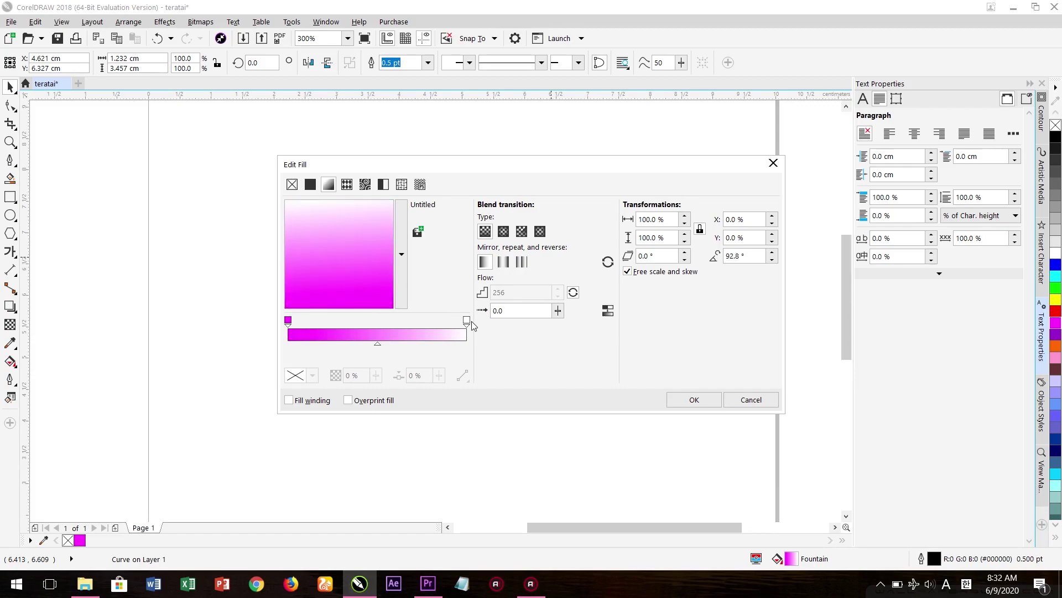
click(466, 321)
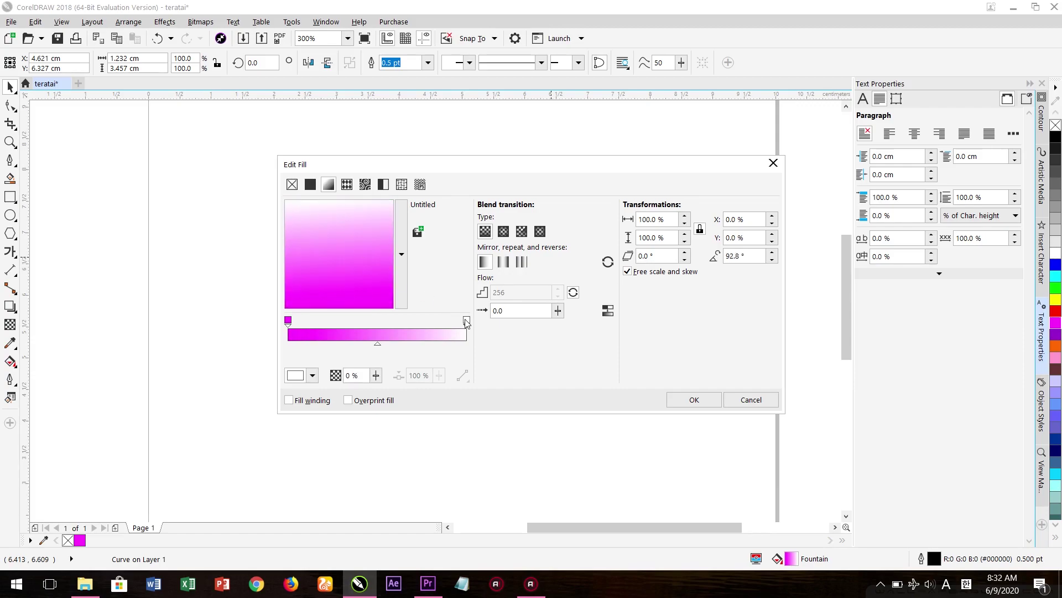
click(312, 376)
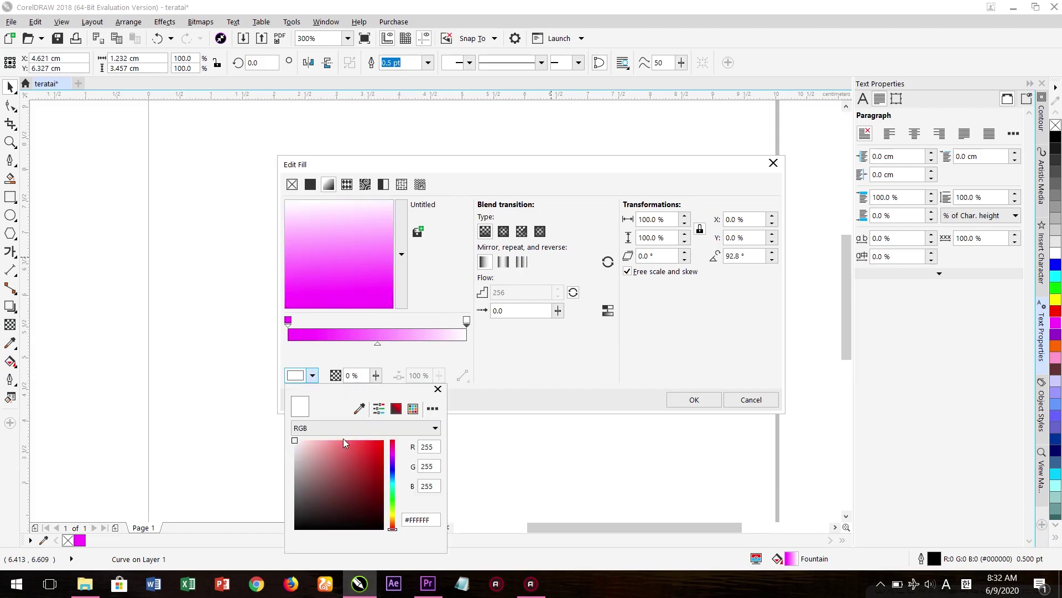
click(392, 454)
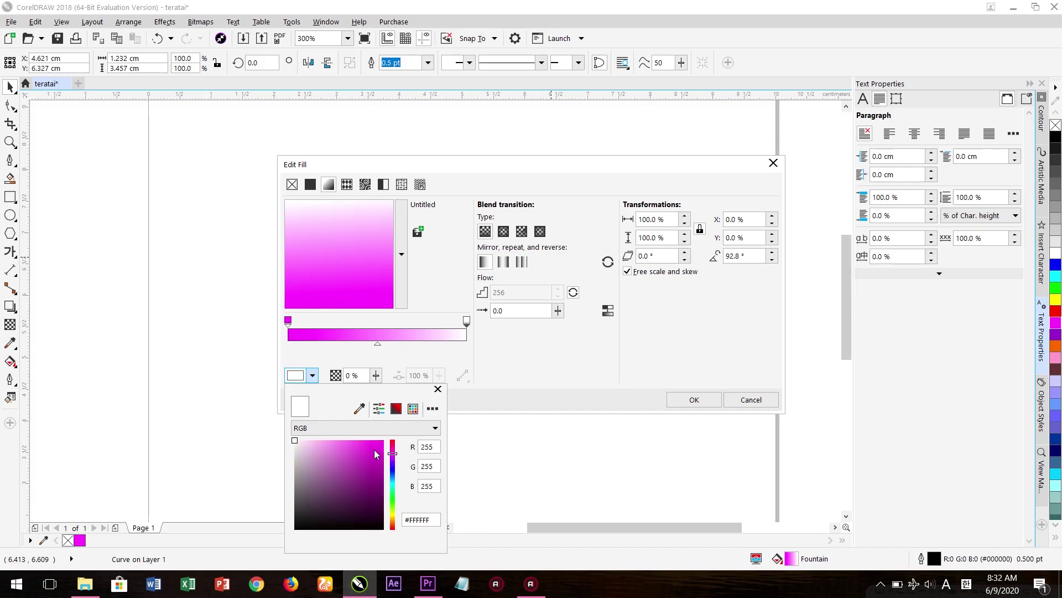
click(344, 444)
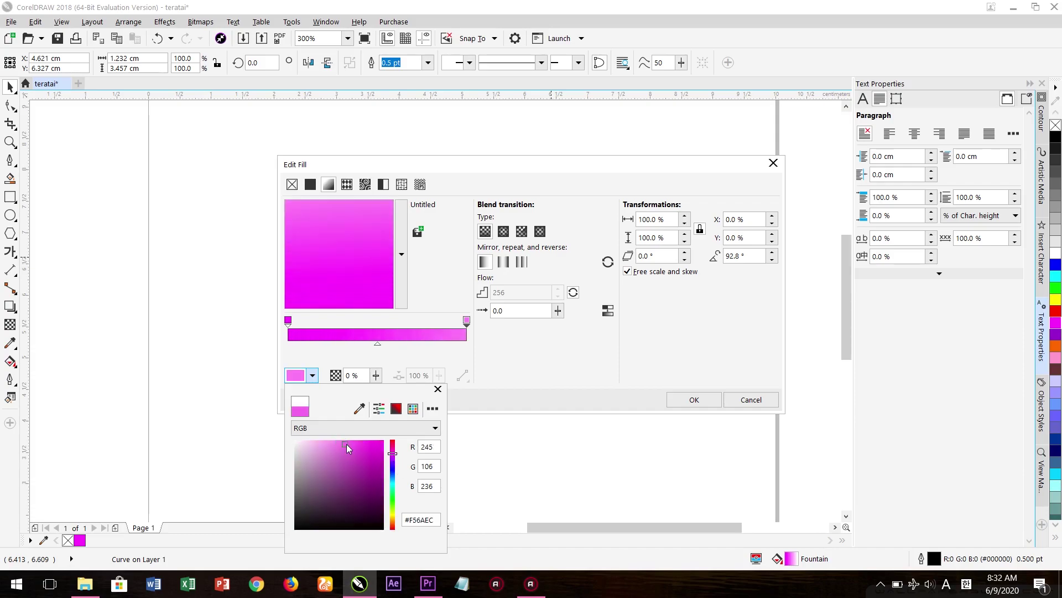
click(353, 443)
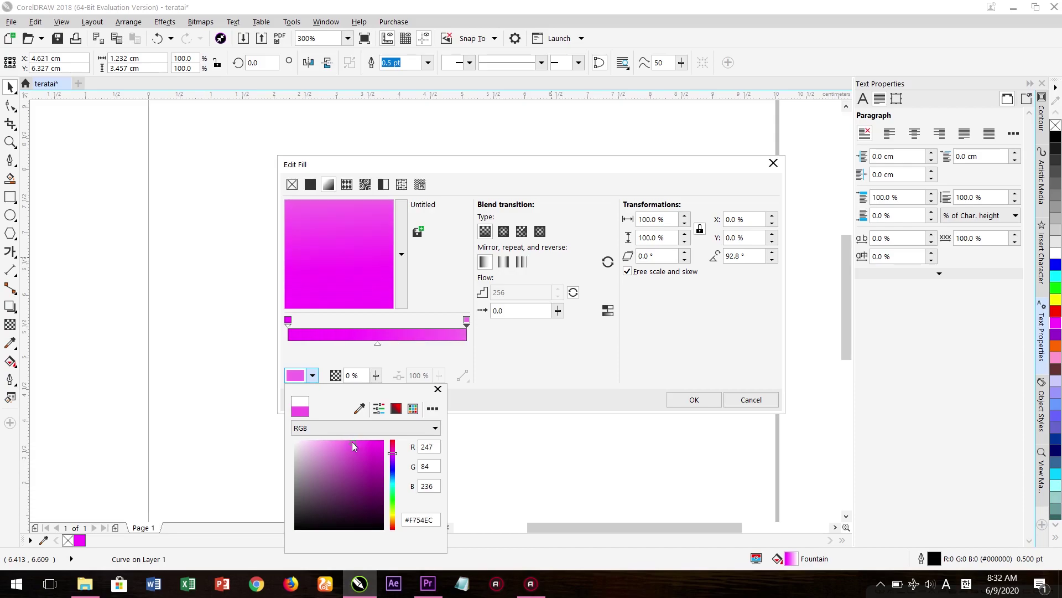
Set the fountain fill's start colour to dark magenta #AD10AD and apply the gradient to the petal
click(288, 321)
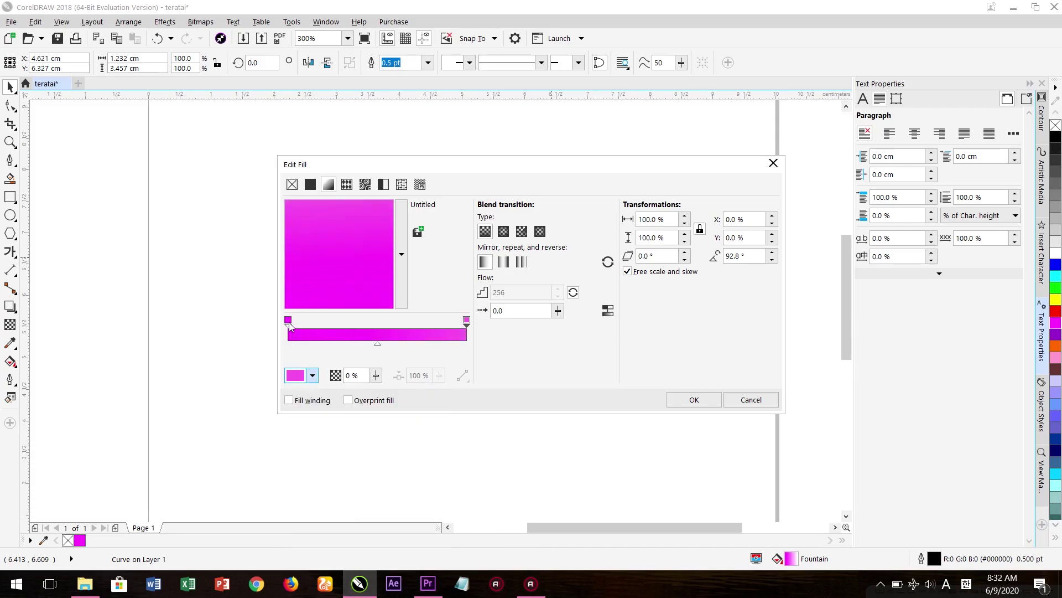
click(313, 377)
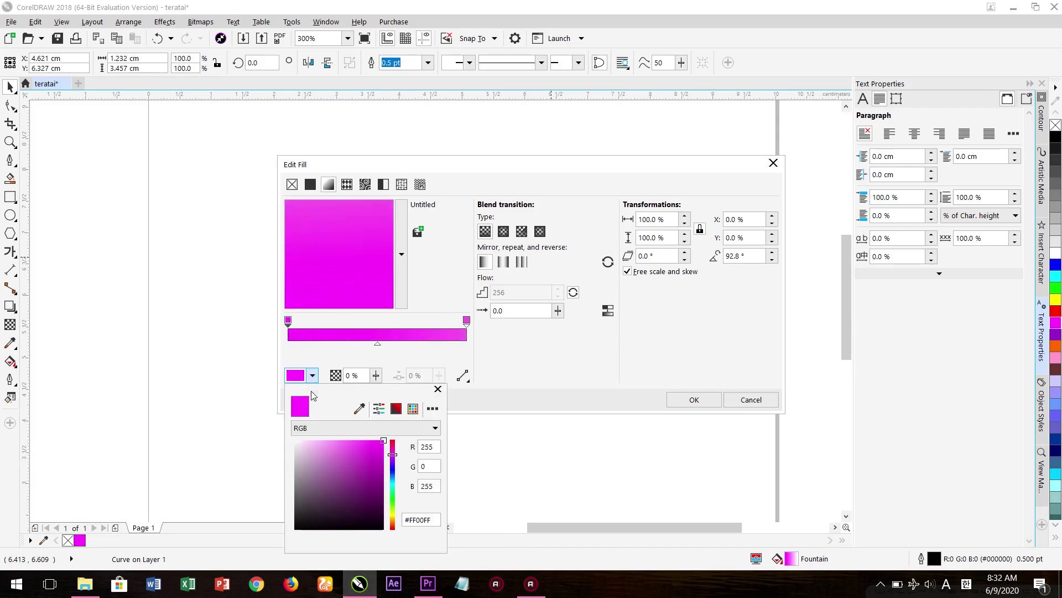
click(376, 470)
drag(376, 470, 376, 469)
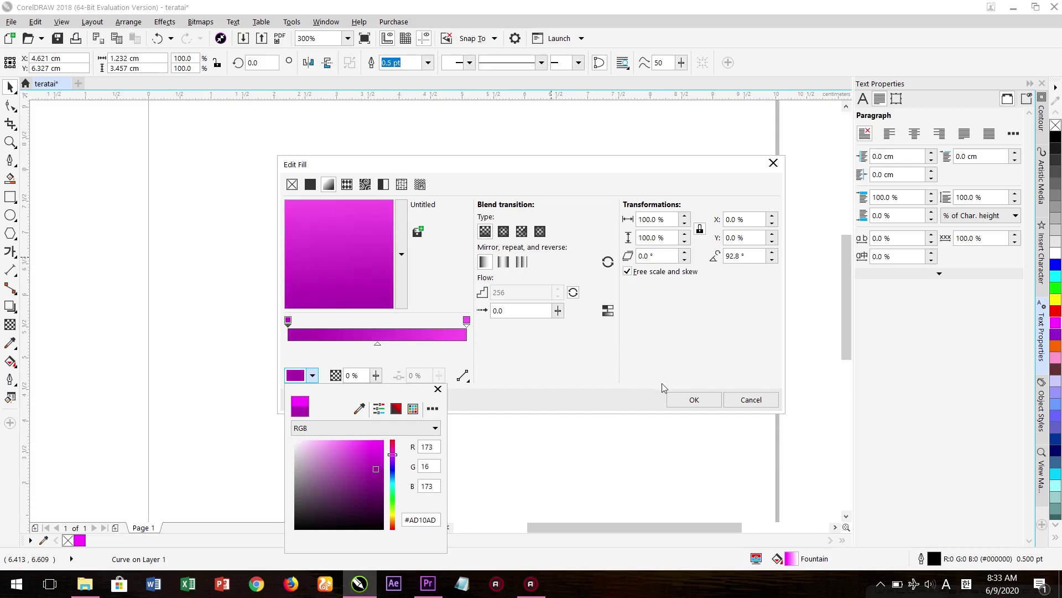
click(680, 397)
click(682, 398)
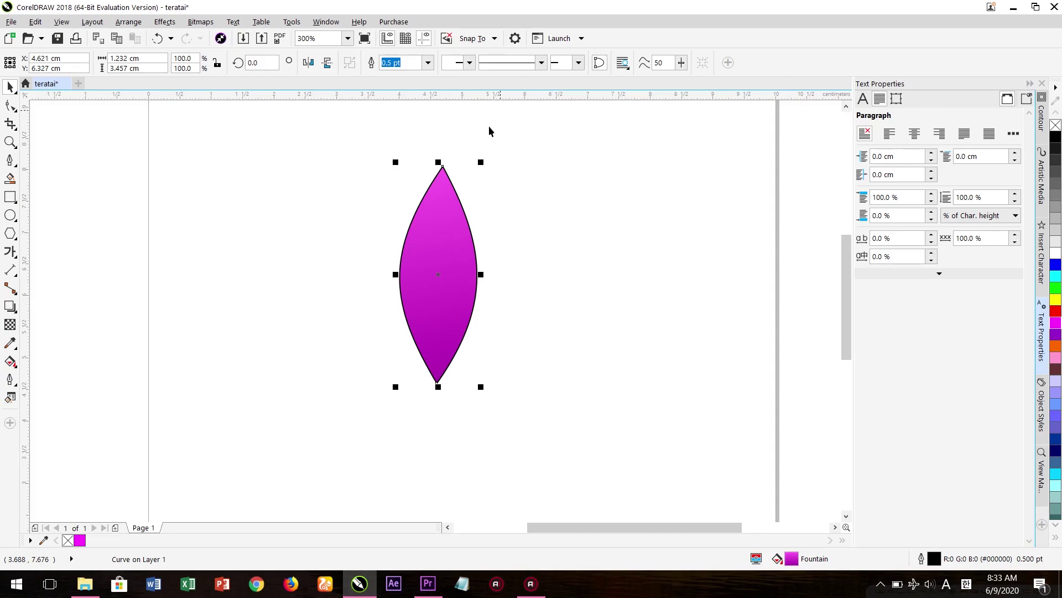
Remove the petal's outline by setting its outline width to None
click(428, 63)
click(417, 77)
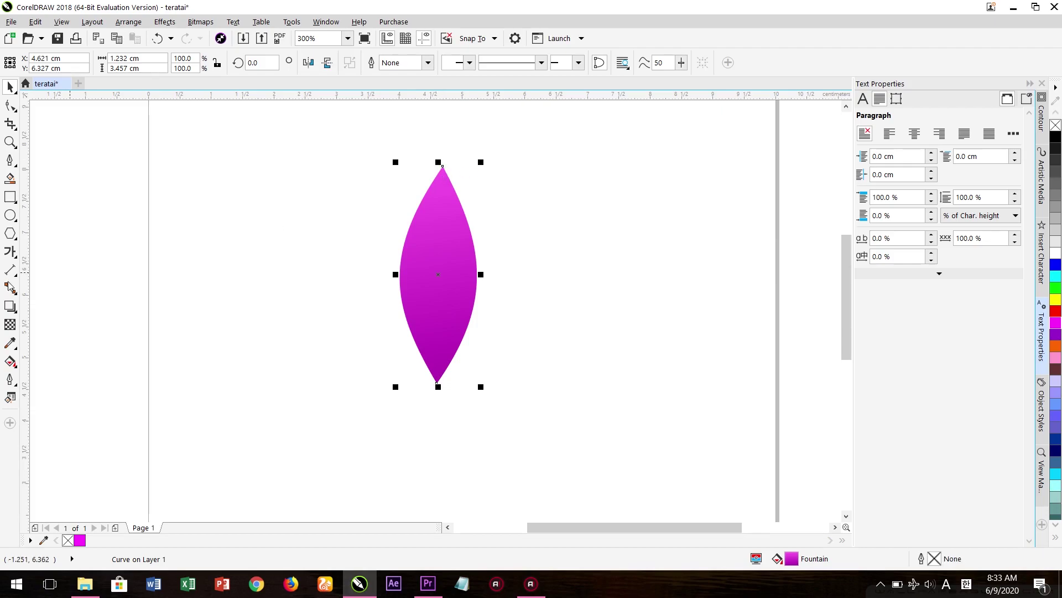
Apply a linear transparency to the petal, fading from an opaque base to a nearly clear upper tip
click(10, 327)
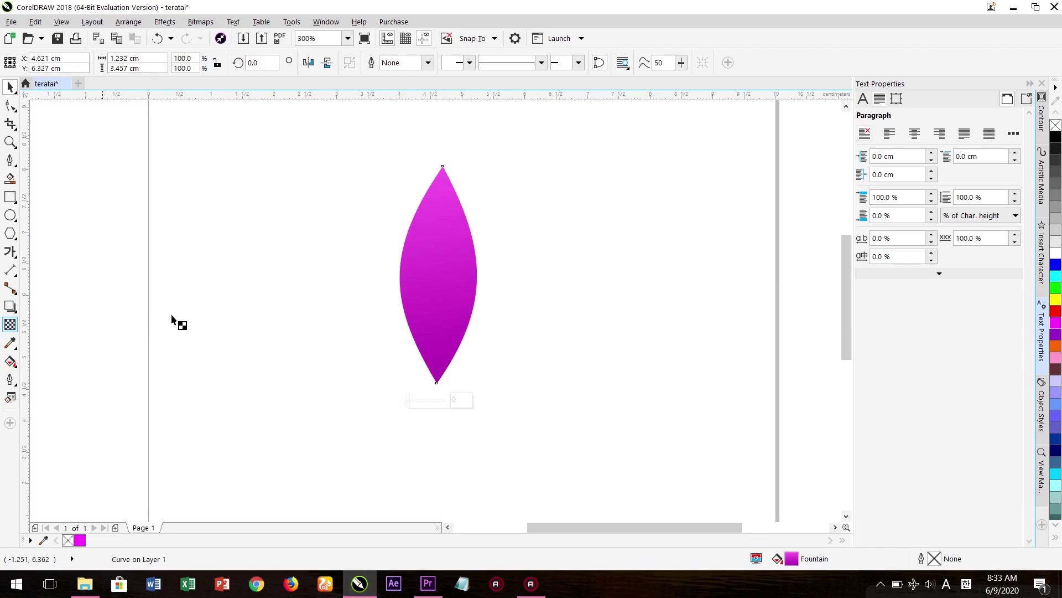
drag(432, 143, 421, 387)
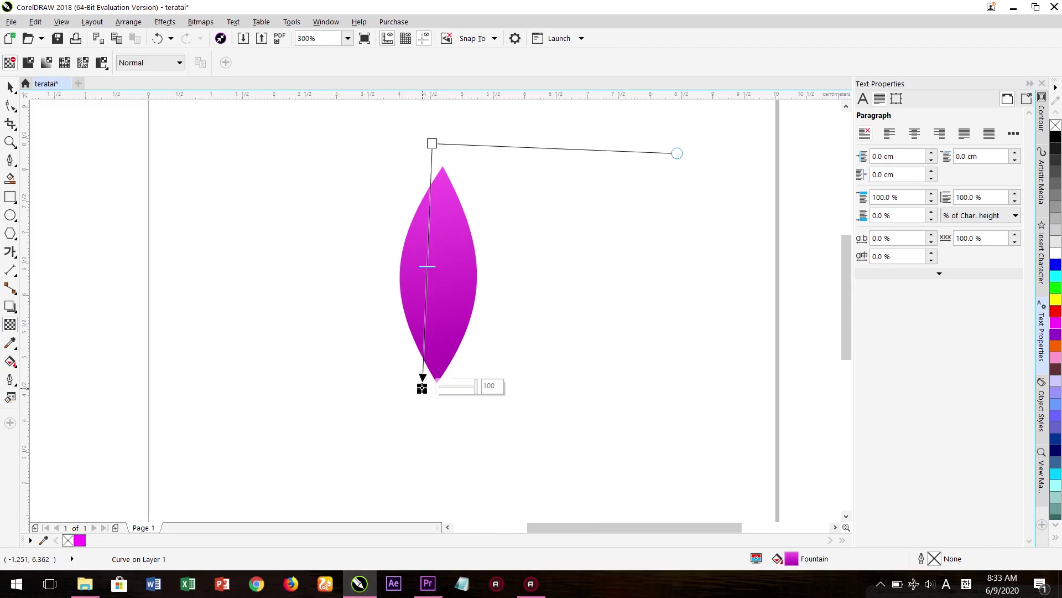
mouse_move(432, 144)
mouse_down()
mouse_move(459, 412)
mouse_move(441, 130)
mouse_up()
click(11, 88)
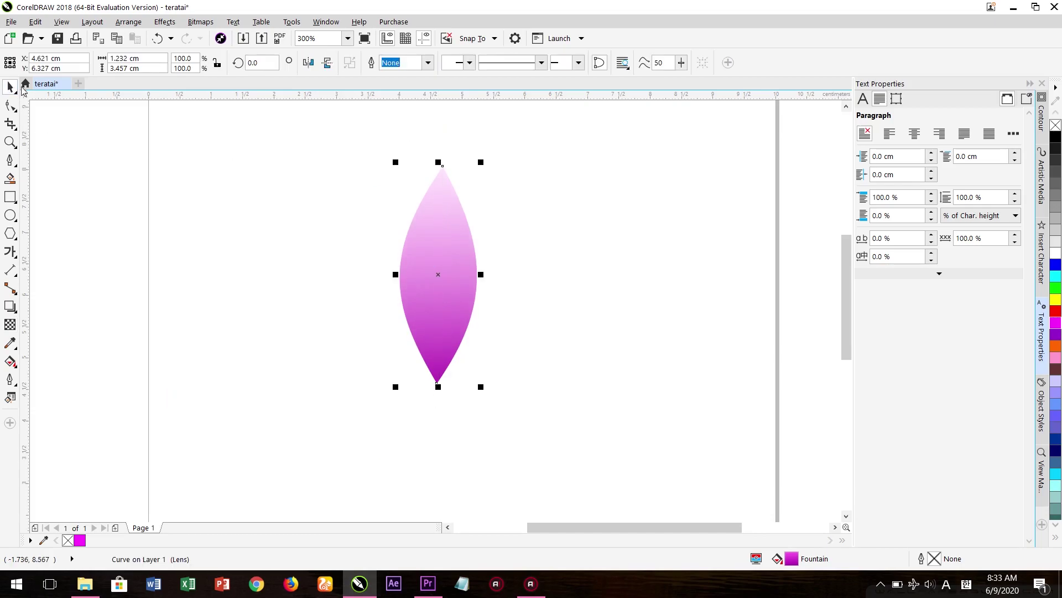
Fan four rotated copies of the petal around its base point, two on each side, with the outermost left copy at 60°
click(445, 216)
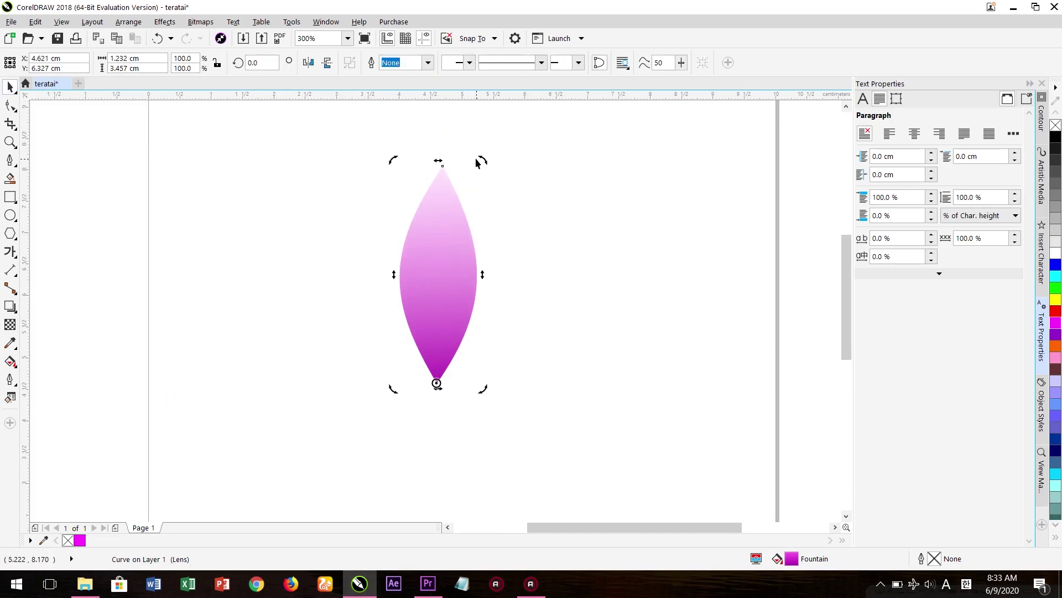
drag(481, 160, 328, 224)
drag(324, 186, 251, 252)
Make a 74% copy of the outermost left petal and rotate it around the base into horizontal lower petals on both sides
click(279, 287)
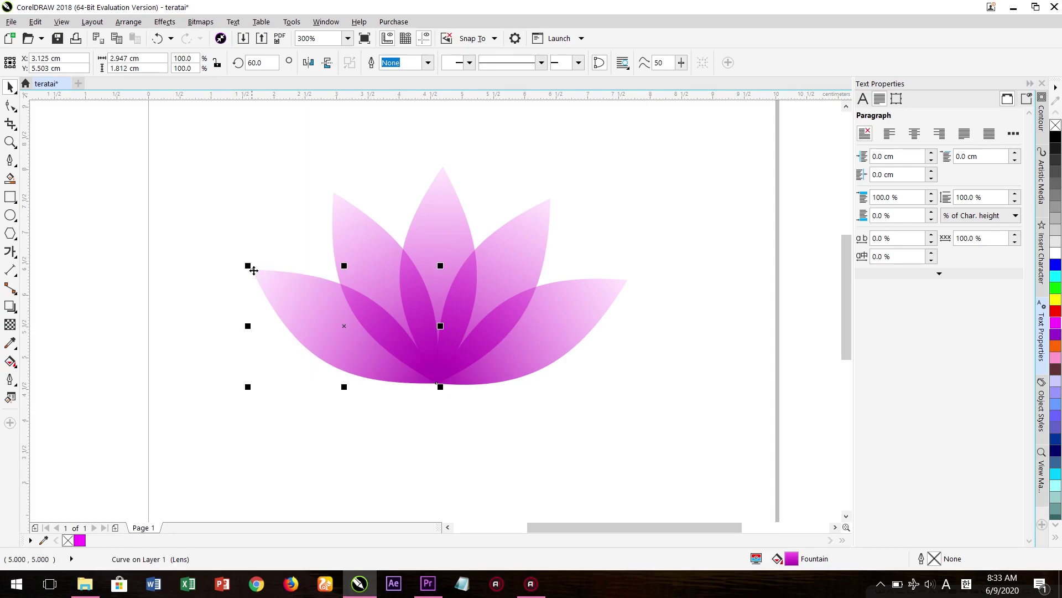
drag(247, 266, 277, 288)
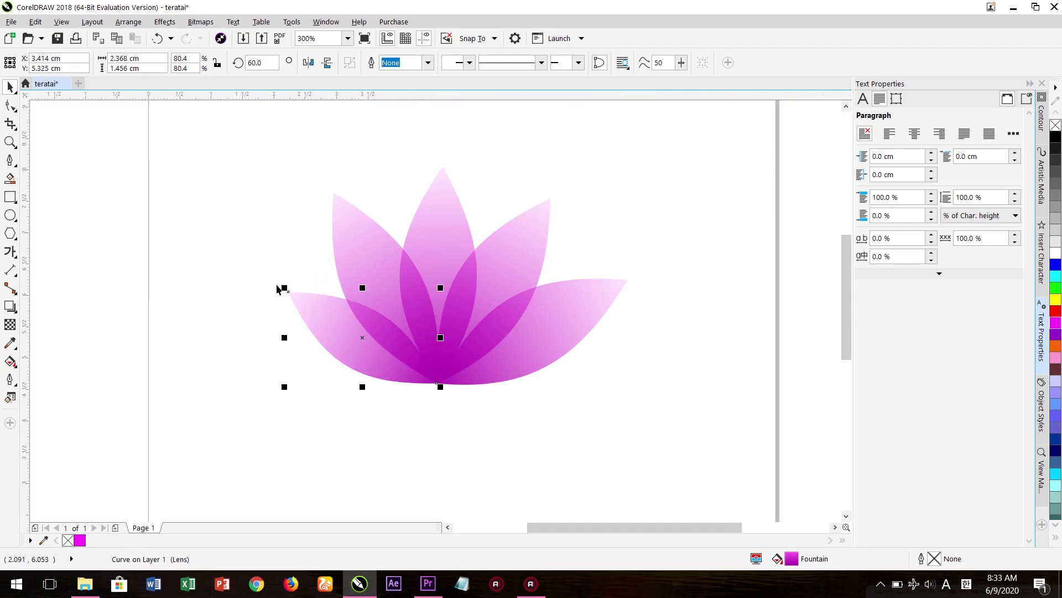
key(ctrl+z)
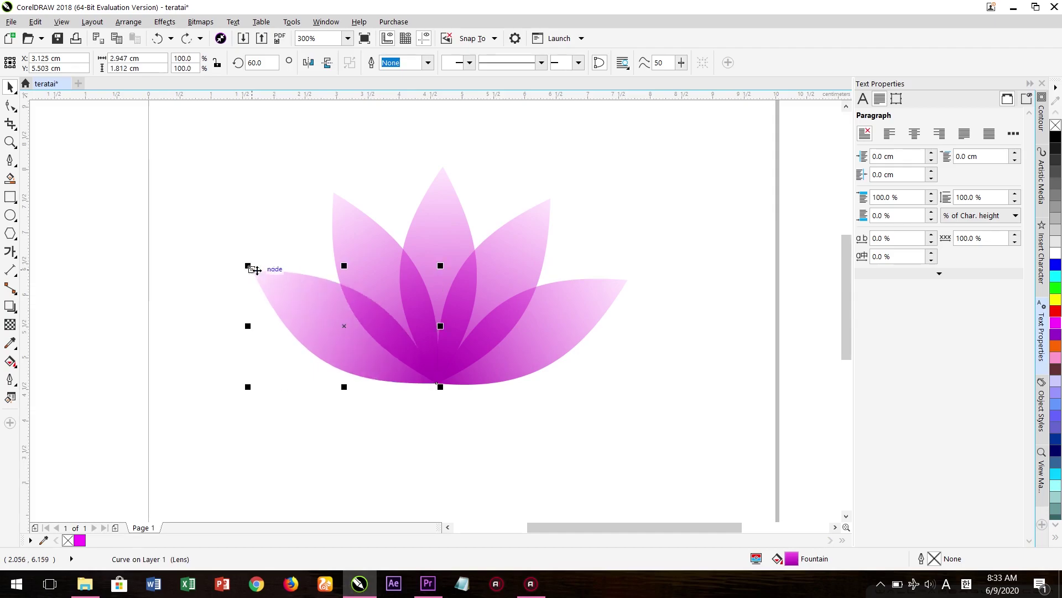
drag(248, 266, 285, 293)
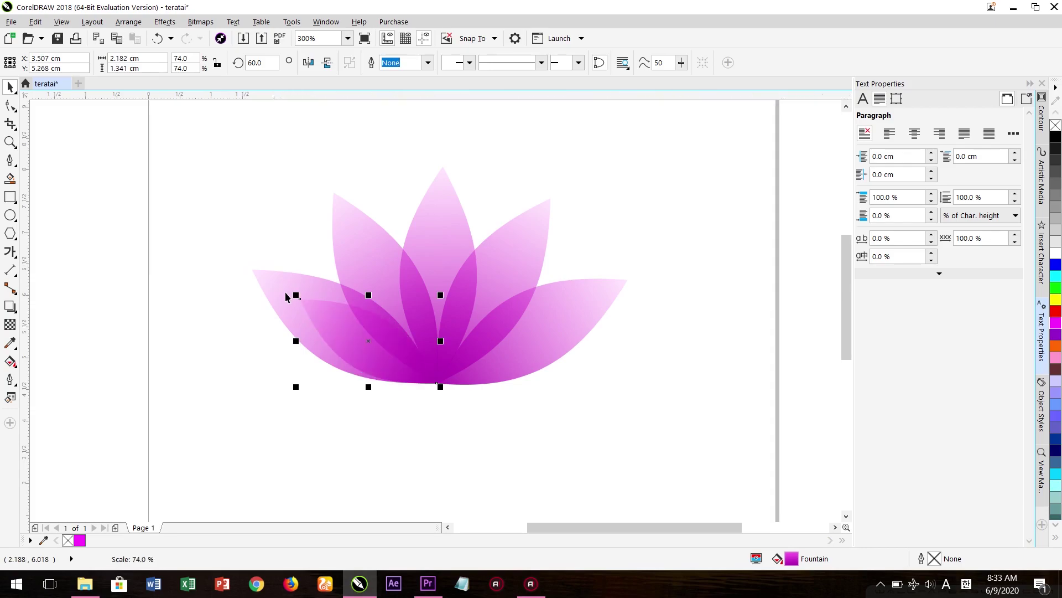
click(331, 318)
drag(292, 293, 576, 414)
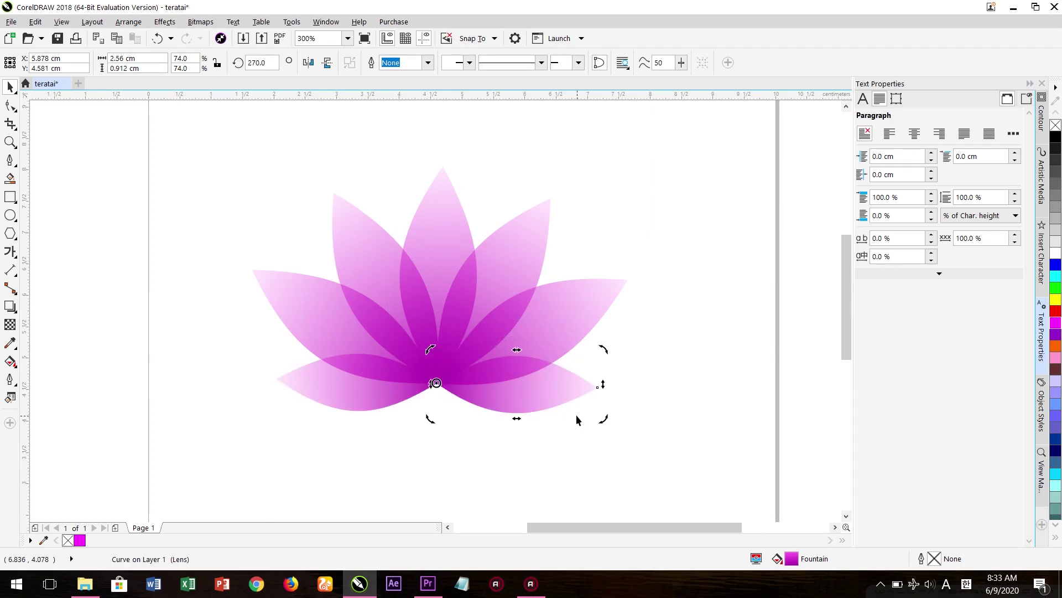
click(663, 377)
scroll(554, 326, down, 2)
scroll(493, 349, up, 1)
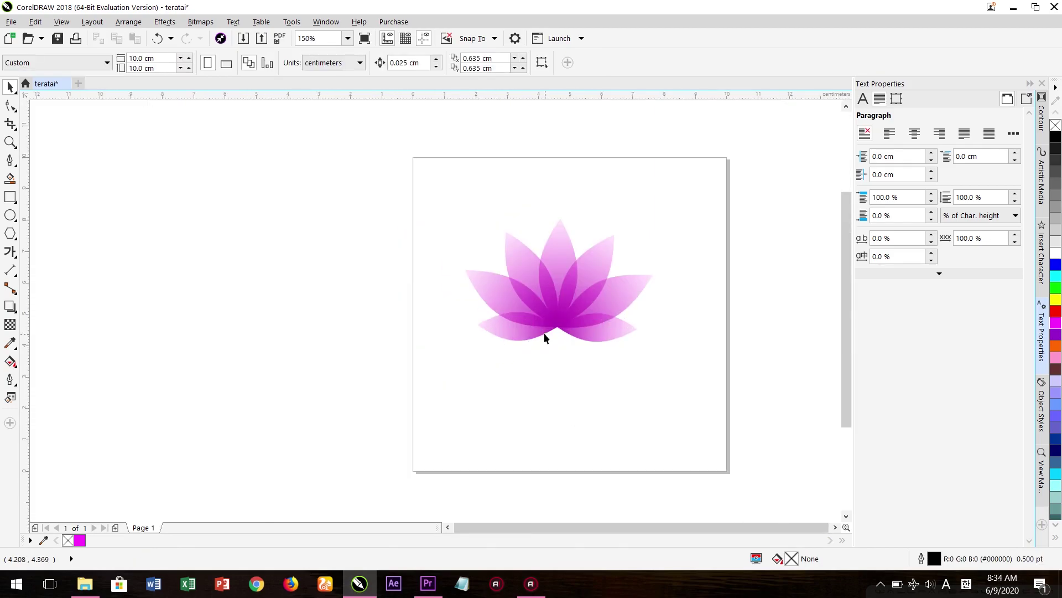
drag(391, 170, 391, 169)
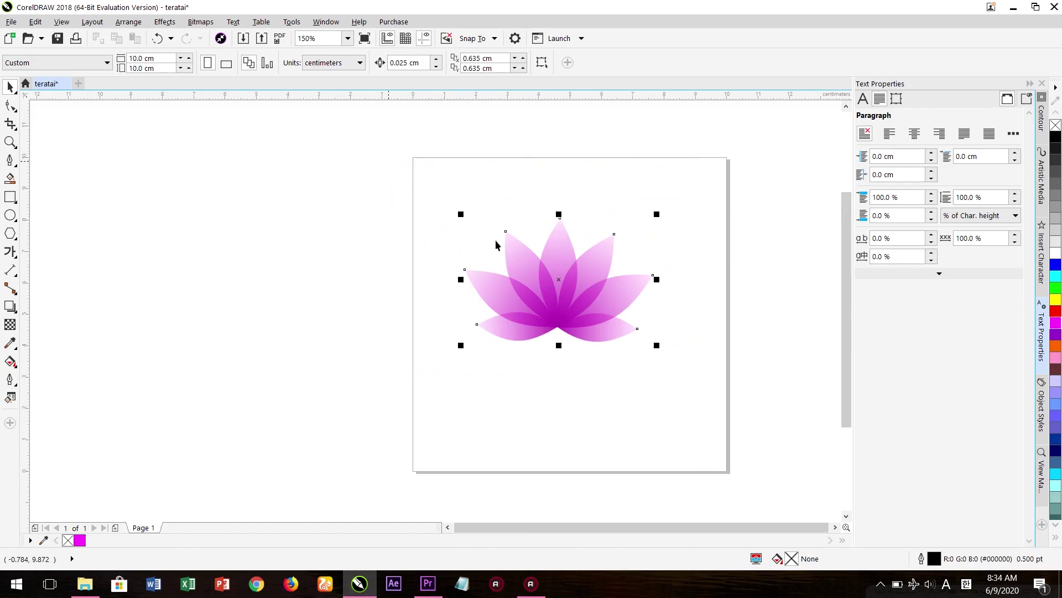
click(713, 316)
Make a copy of the upright centre petal scaled to about 60.2% inside the original
scroll(622, 320, up, 1)
click(616, 331)
click(524, 155)
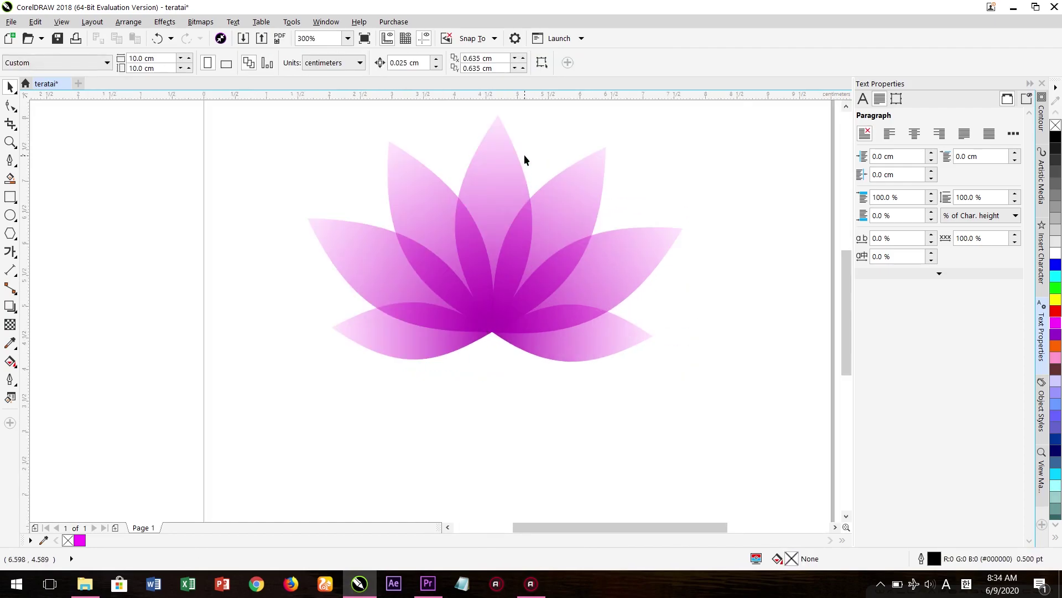
click(513, 159)
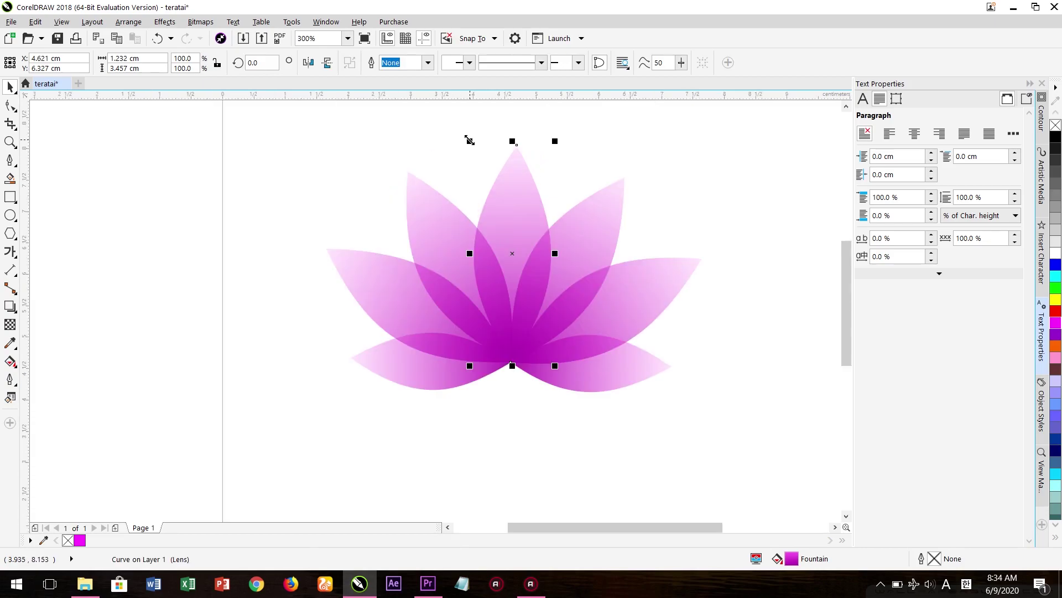
drag(470, 141, 483, 185)
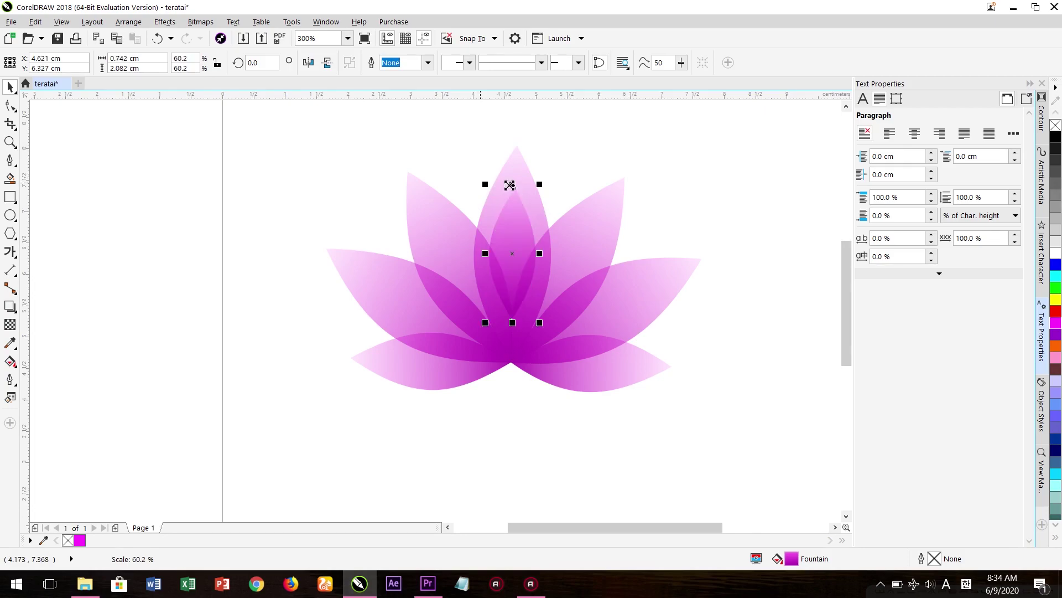
Fan rotated copies of the small inner petal around the flower's base over the upper side petals, and undo the horizontal copy
click(512, 208)
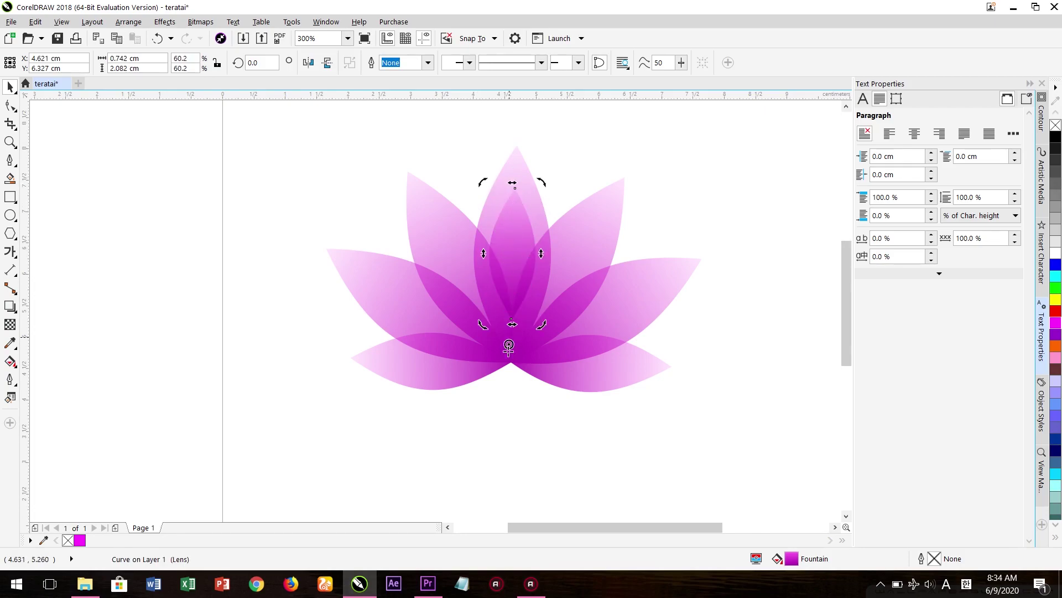
drag(508, 346, 511, 362)
drag(541, 182, 313, 349)
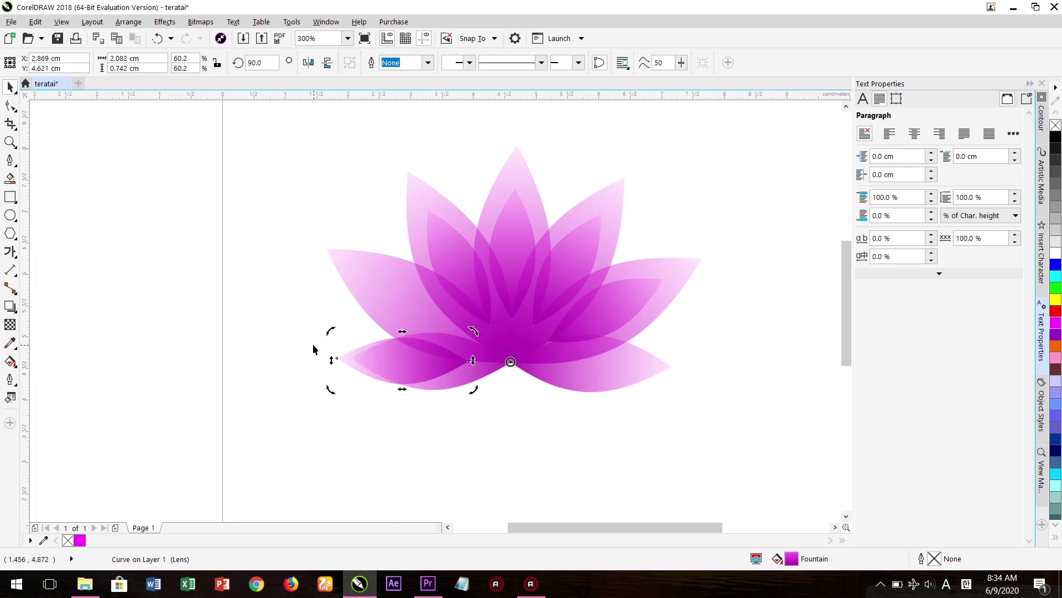
key(ctrl+z)
scroll(523, 302, down, 1)
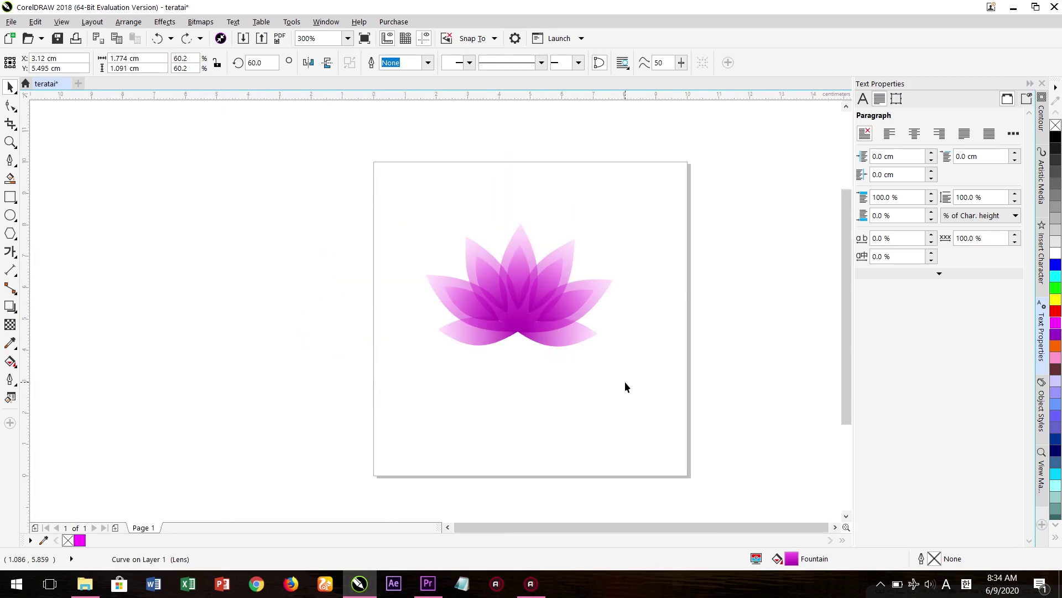
click(625, 379)
Make a smaller inner copy of the lower right petal, about 1.85 × 0.66 cm, centred on the original
scroll(570, 340, up, 1)
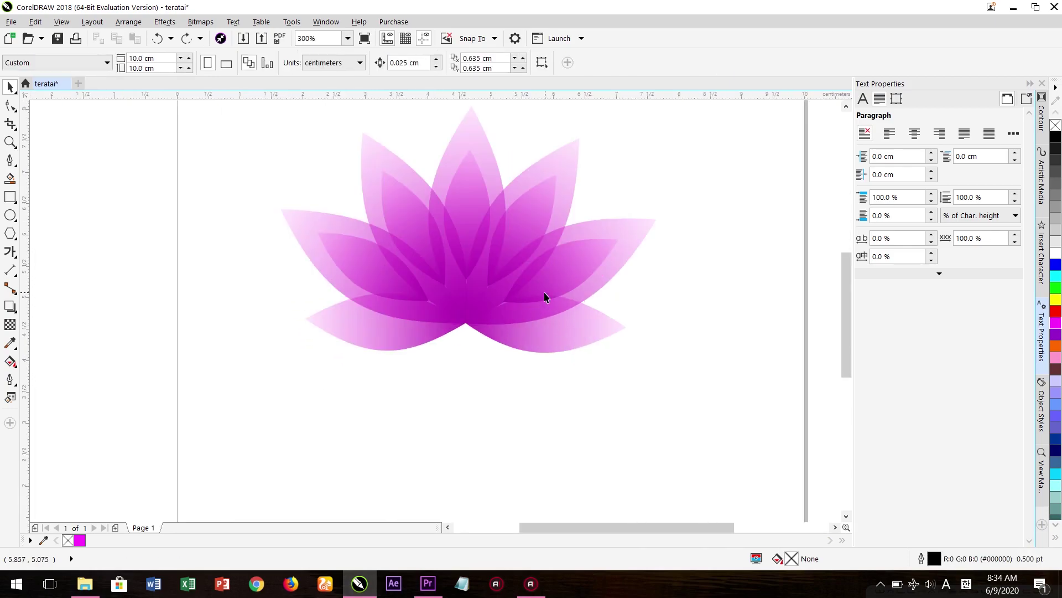
click(552, 340)
drag(623, 361, 607, 348)
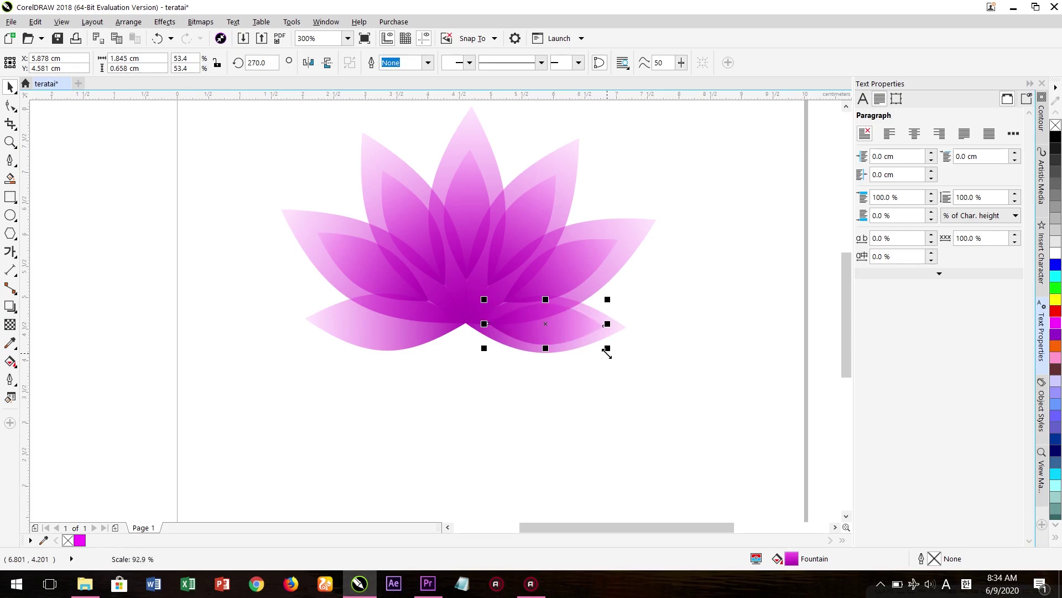
Move the small lower petal's rotation centre to the flower's base and rotate a copy onto the lower left petal
scroll(595, 356, up, 2)
click(557, 309)
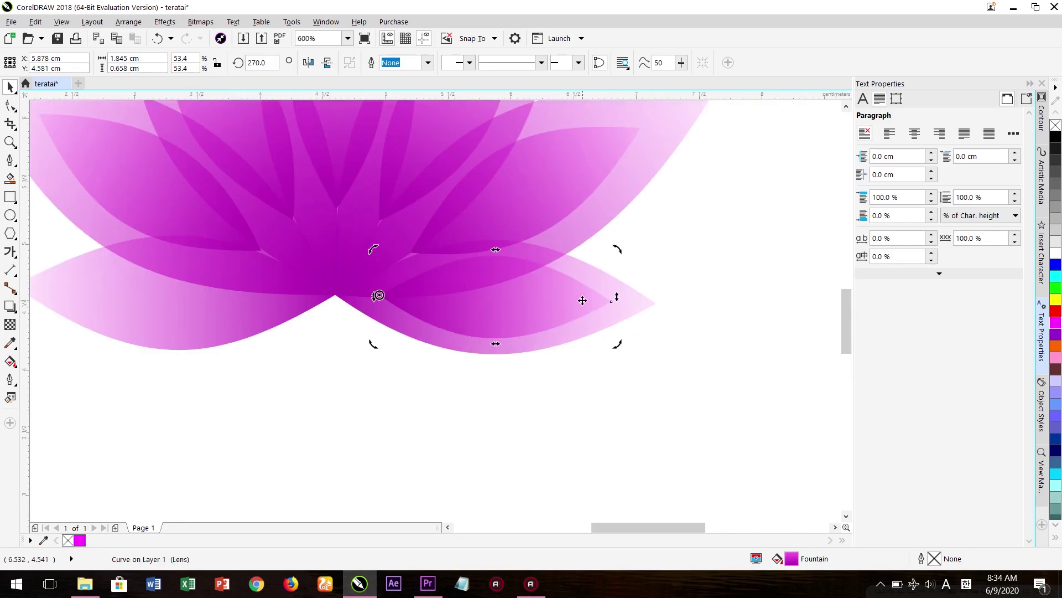
scroll(629, 274, down, 2)
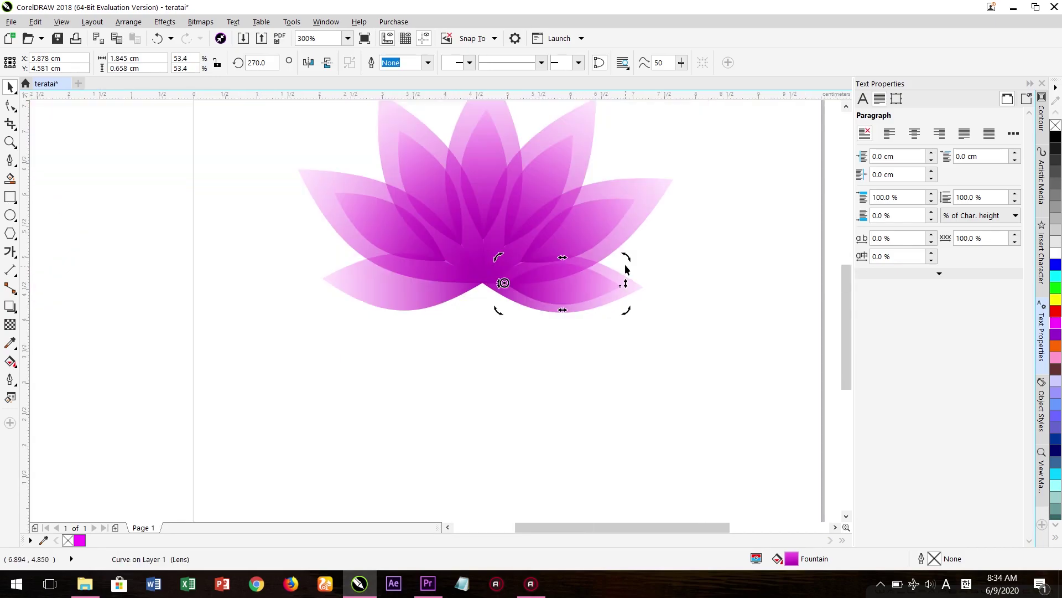
drag(496, 282, 482, 283)
drag(625, 255, 296, 319)
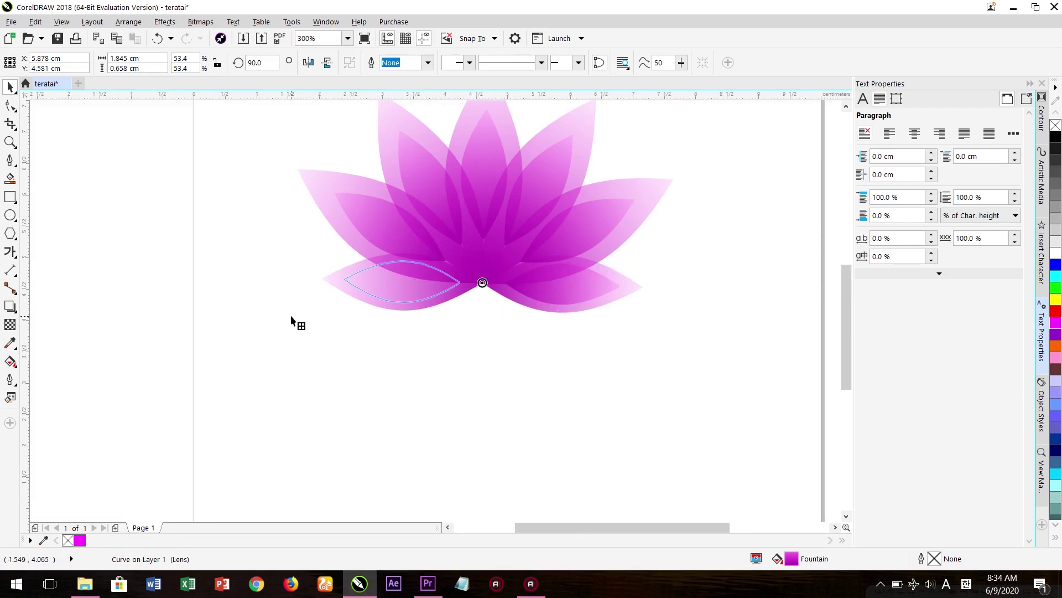
Select the two lower petals together with their smaller inner copies
click(422, 294)
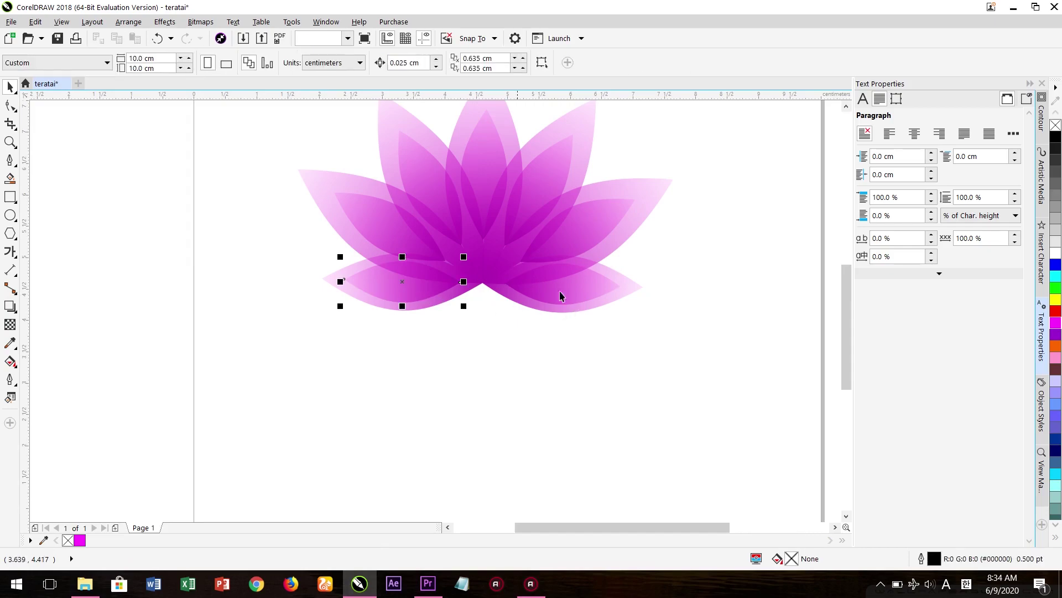
shift+click(609, 288)
shift+click(437, 303)
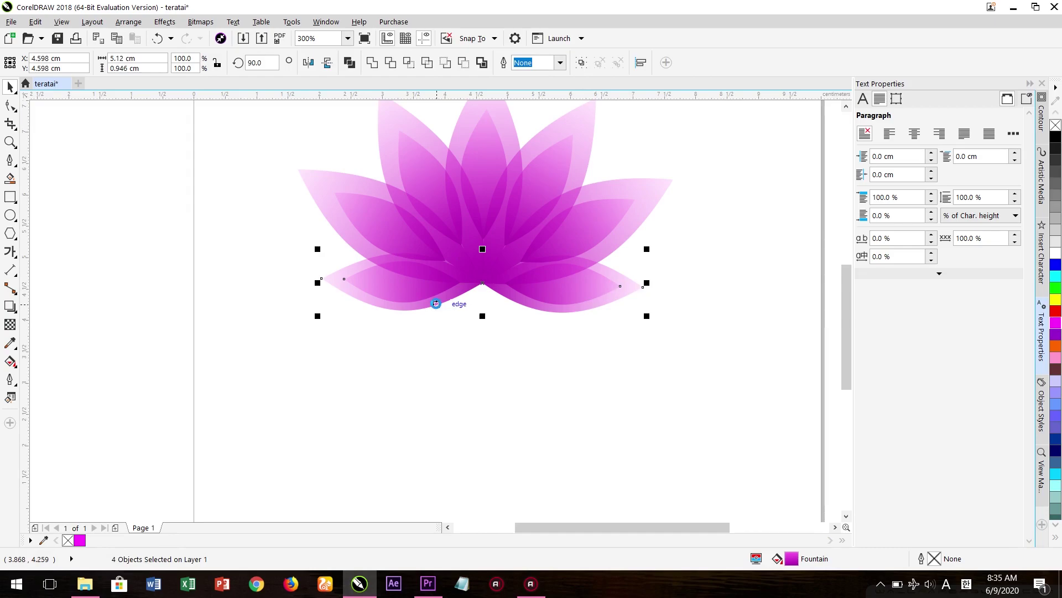
Group all the lotus petals and centre the group on the page
scroll(621, 281, down, 2)
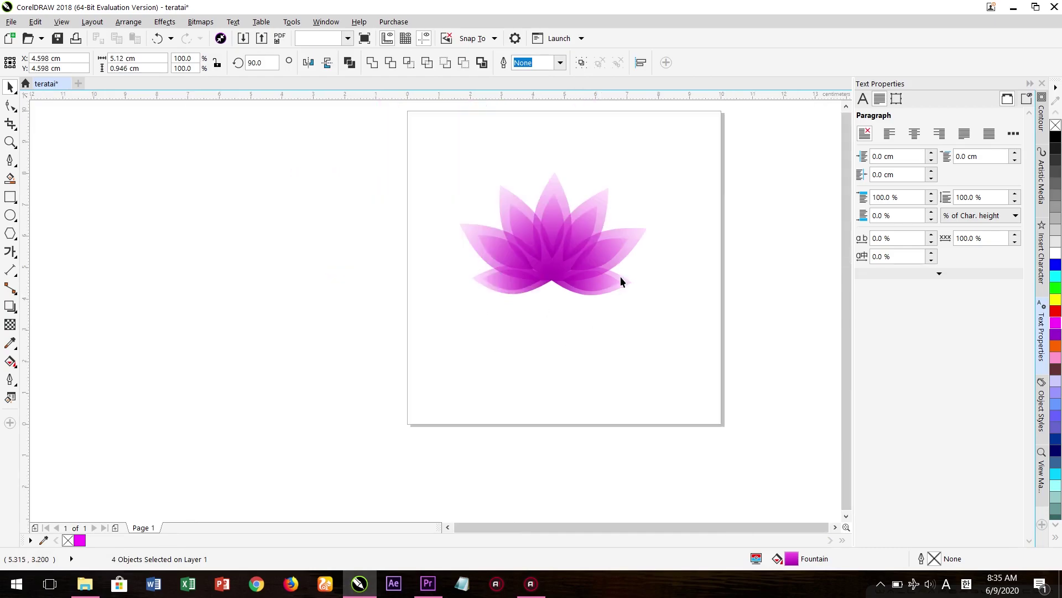
drag(398, 199, 643, 358)
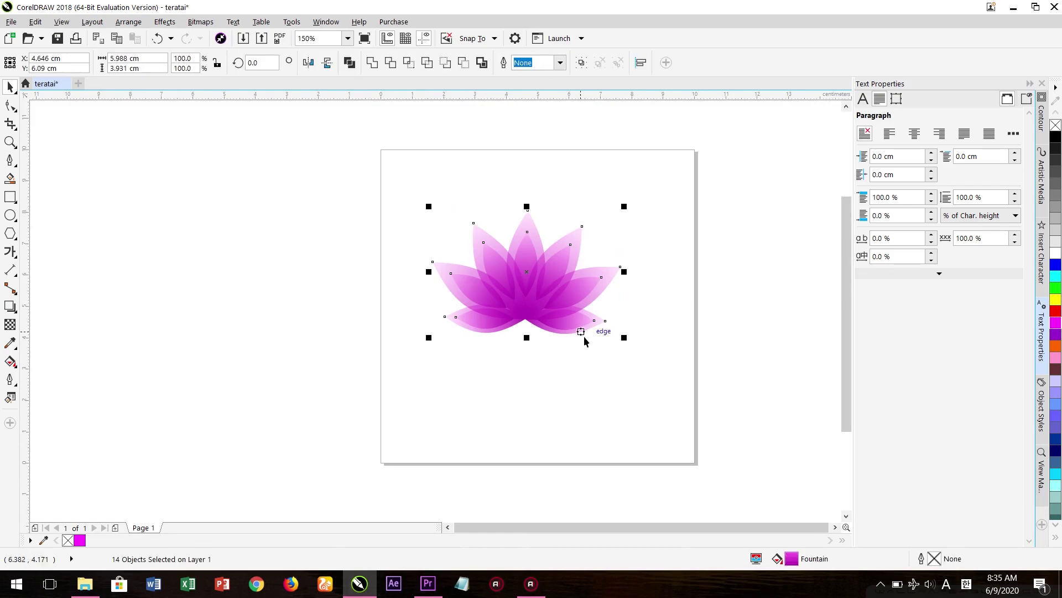
key(ctrl+g)
key(p)
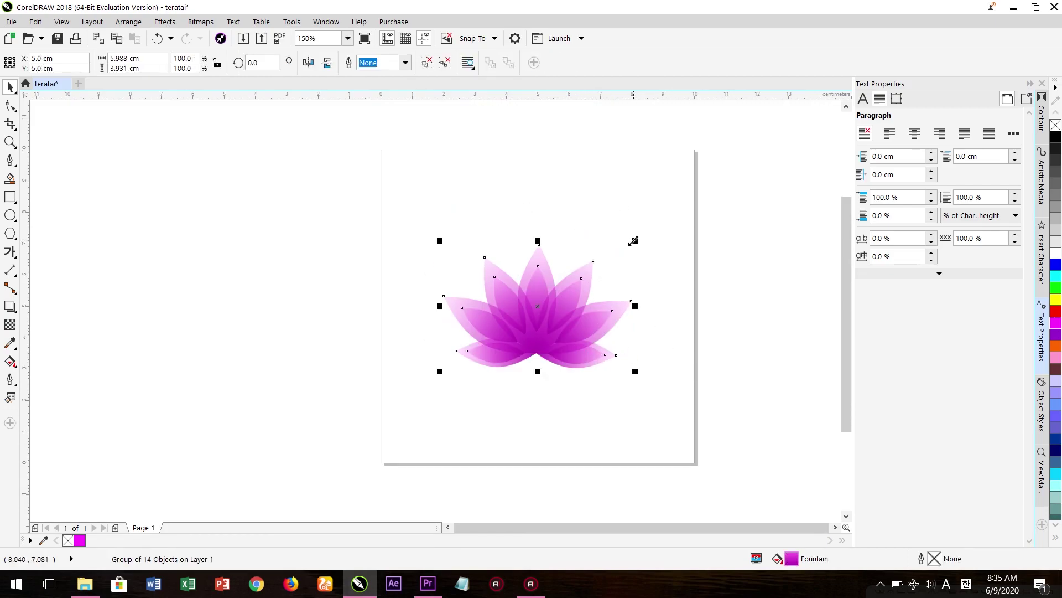
Place artistic text in 24 pt Arial just below the lotus and enter "TERATA"
click(10, 252)
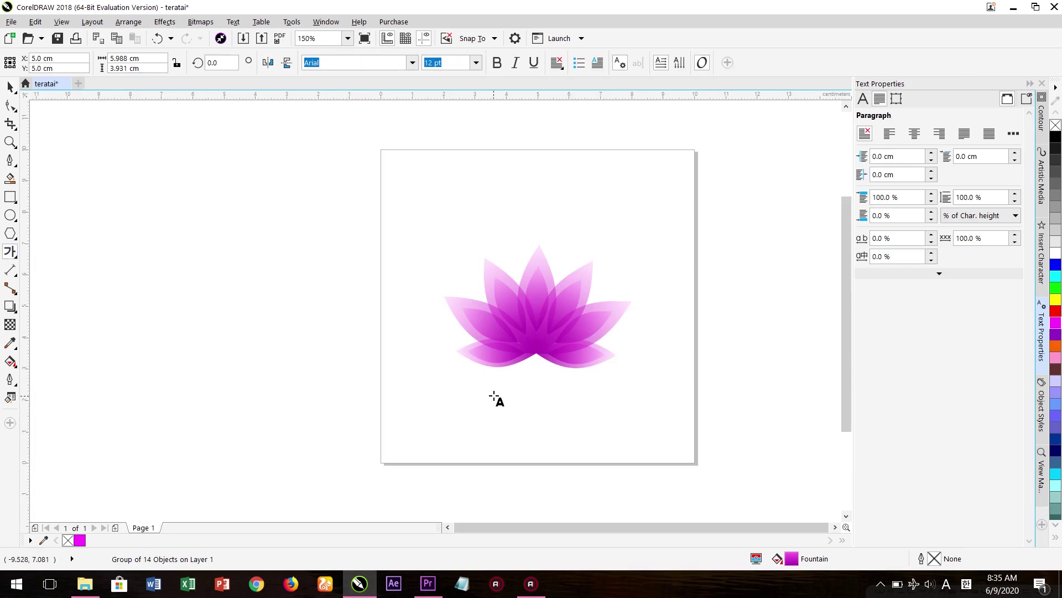
click(576, 402)
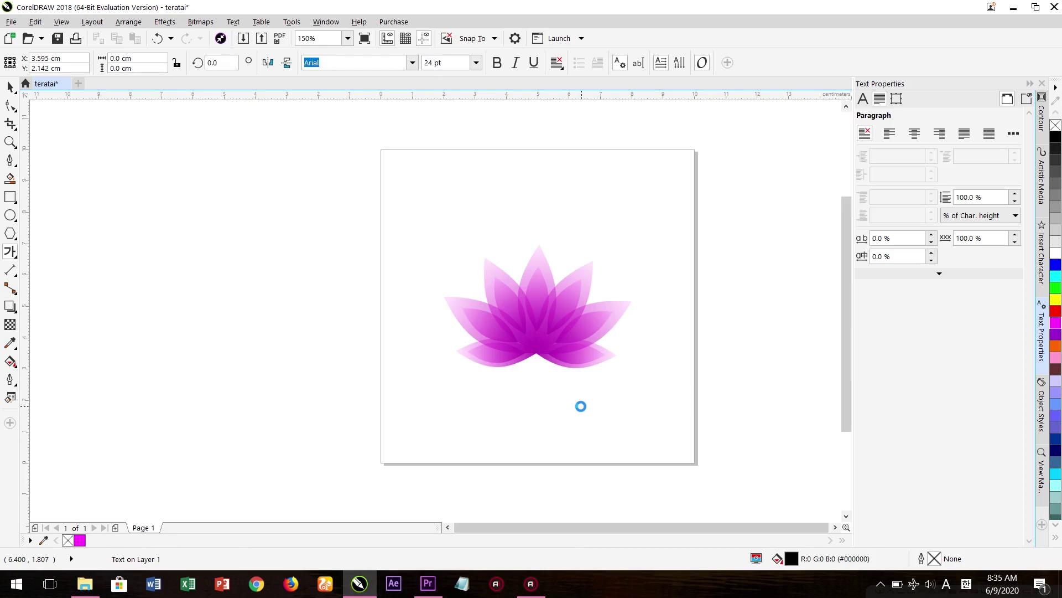
text(TER)
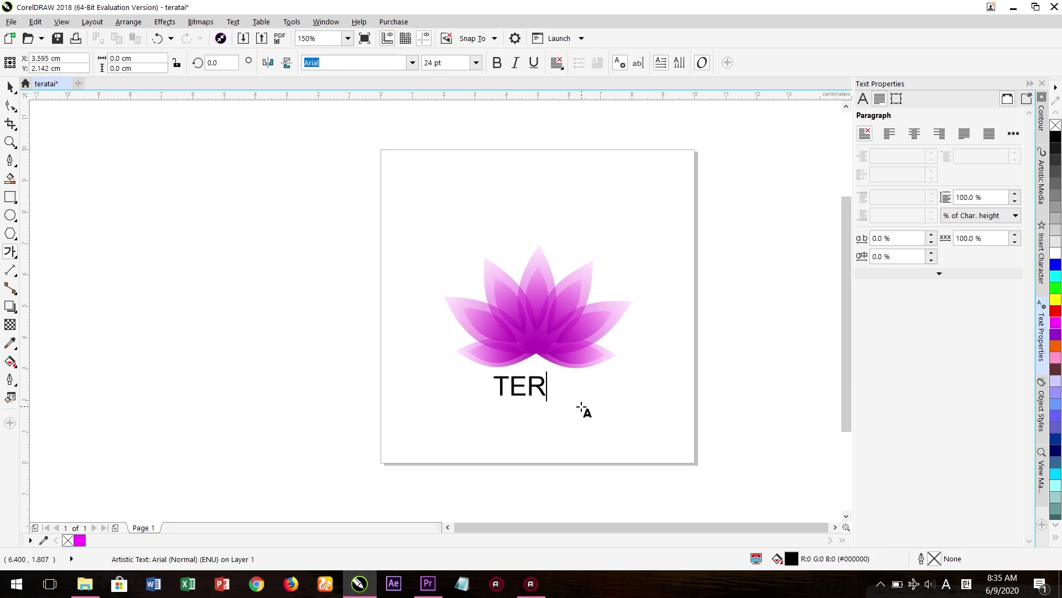
text(ATA)
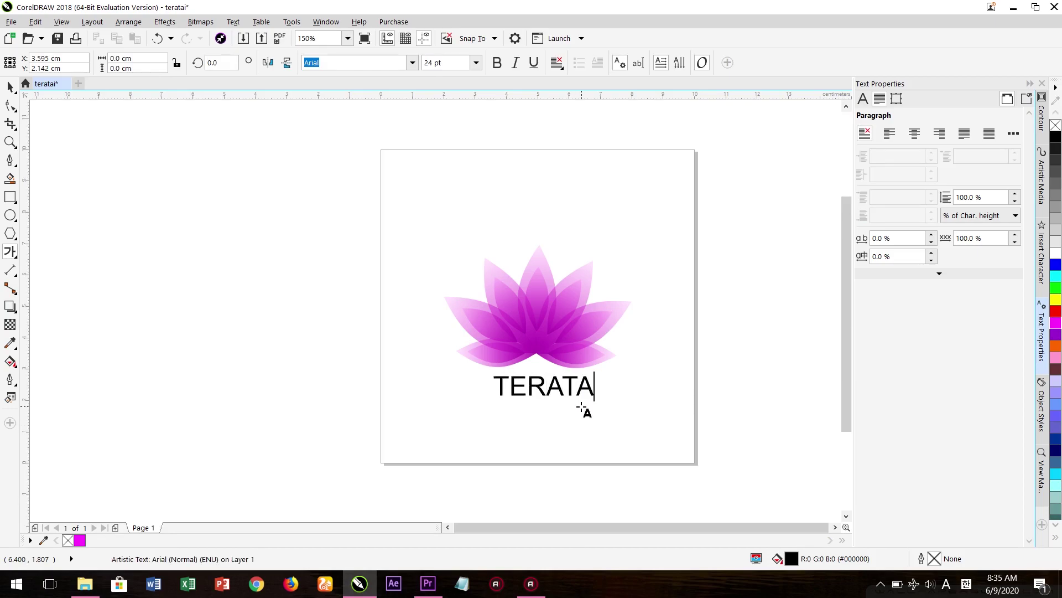
Replace the text below the lotus with "Terathai"
key(BackSpace)
key(BackSpace)
key(BackSpace)
key(BackSpace)
key(BackSpace)
key(BackSpace)
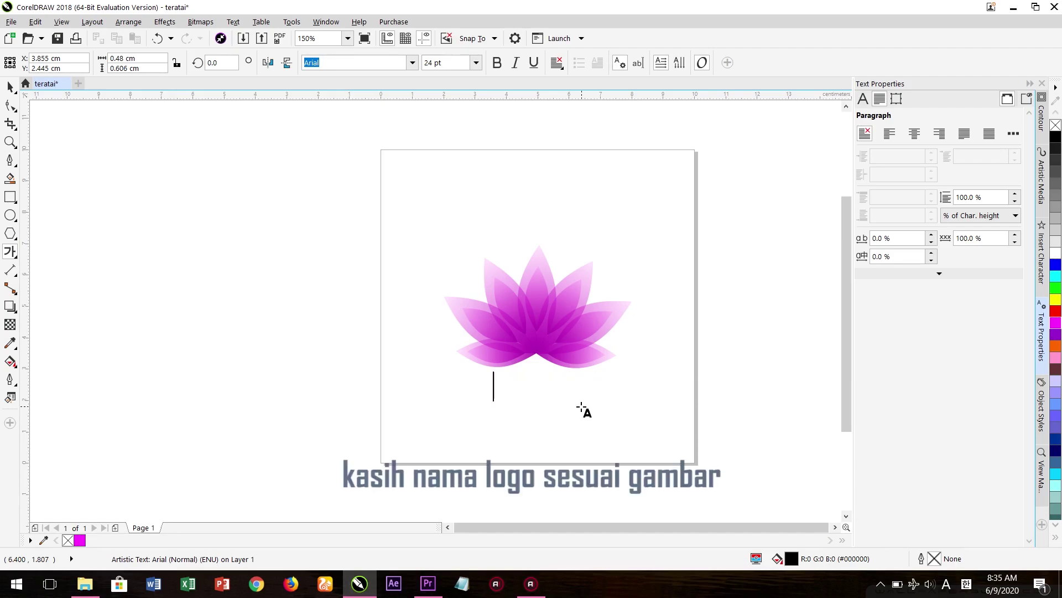
text(Tera)
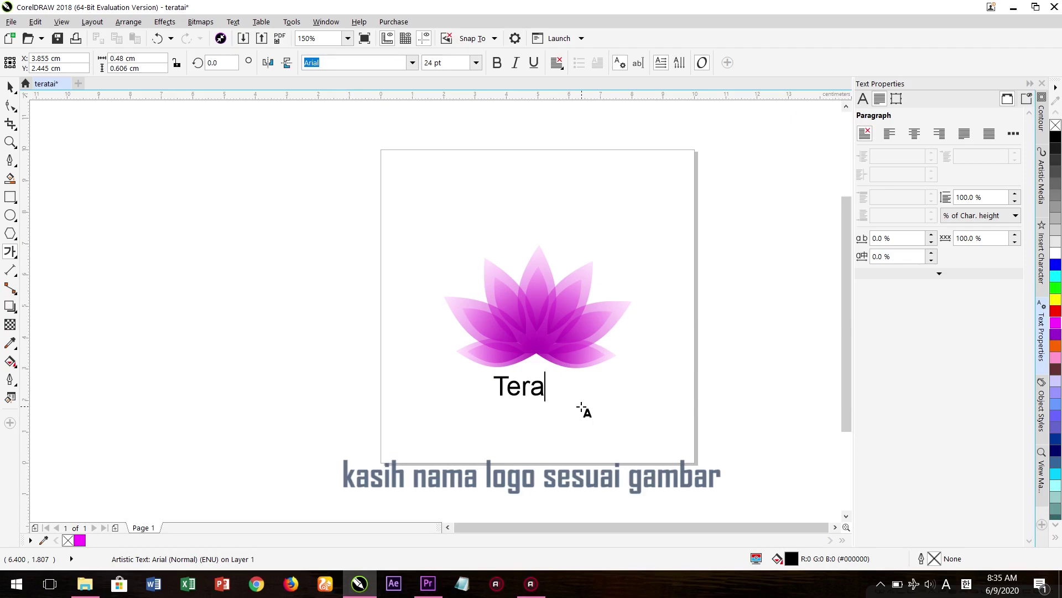
text(tai)
key(BackSpace)
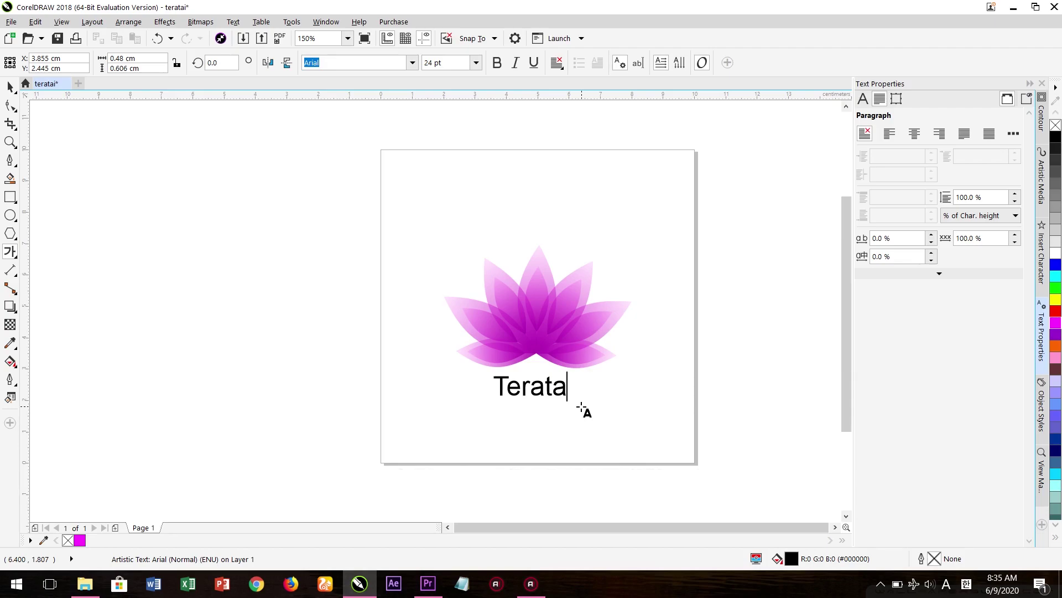
key(BackSpace)
text(hai)
click(10, 86)
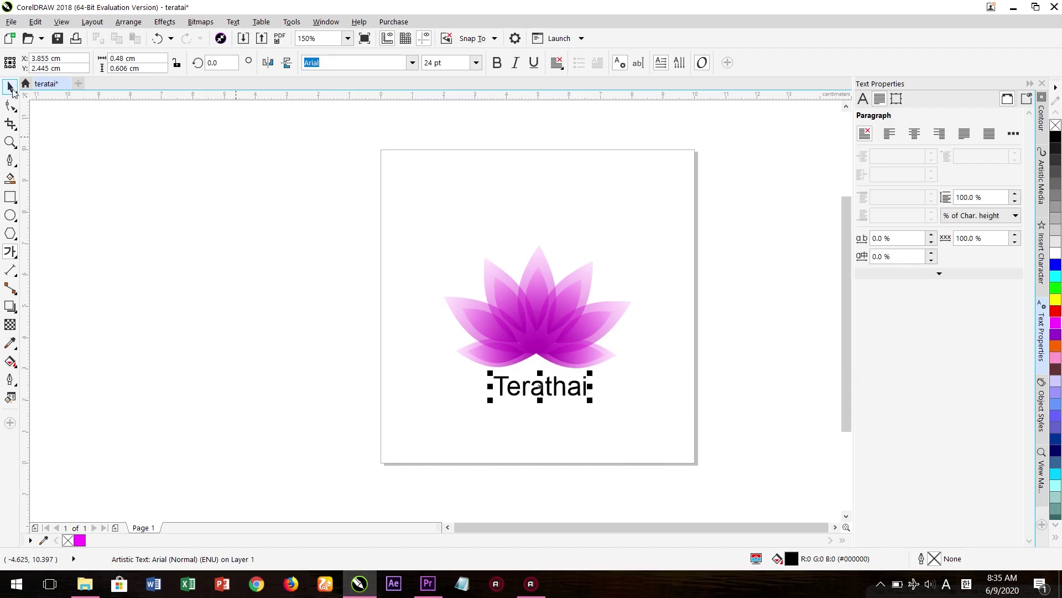
Enlarge the "Terathai" text to about 41 pt and position it centred below the lotus with a small gap
drag(589, 400, 622, 413)
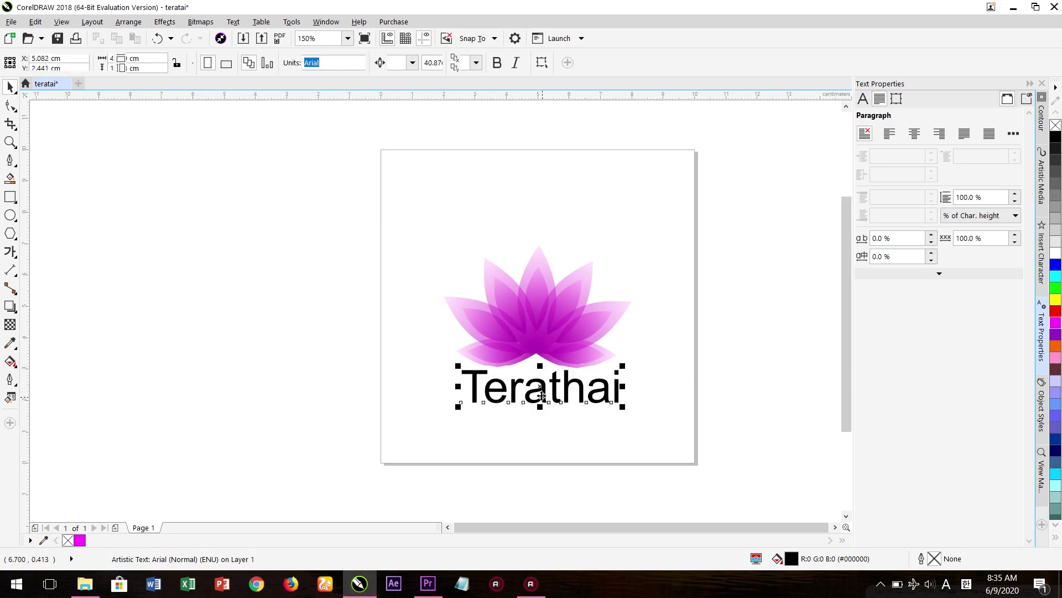
shift+click(537, 353)
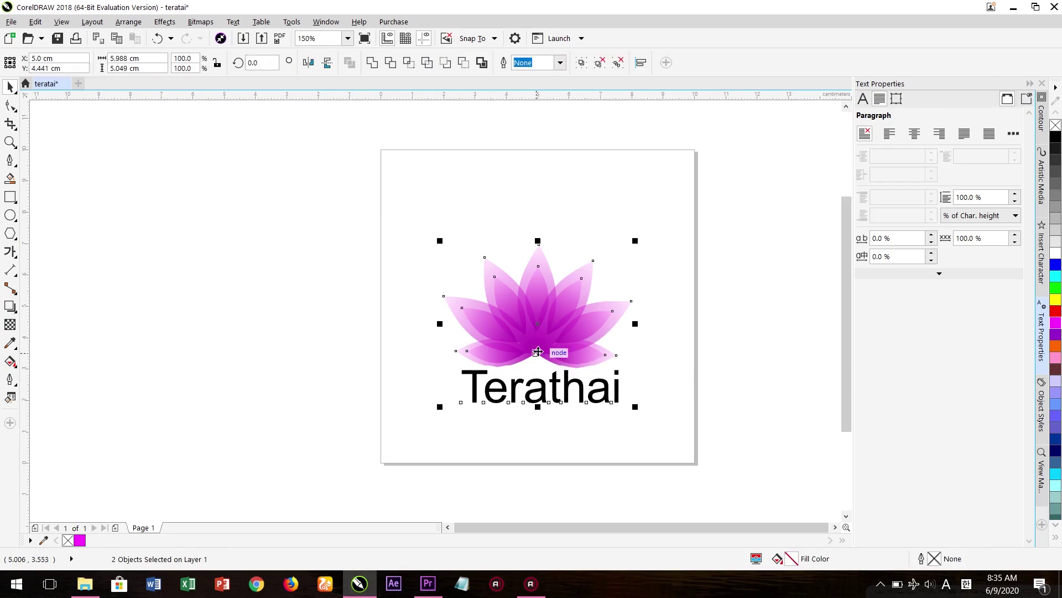
key(x)
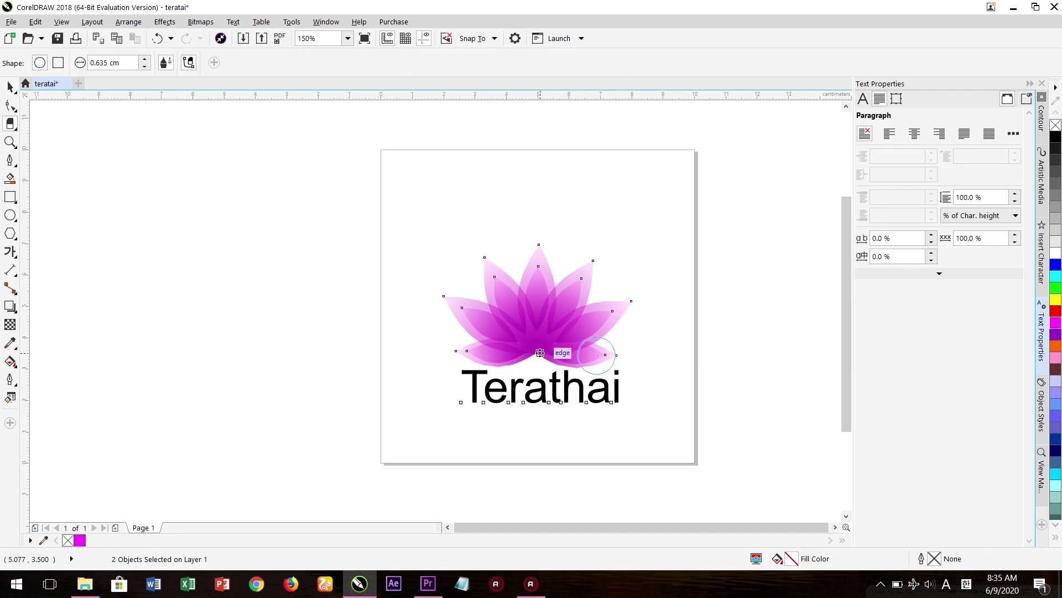
click(10, 87)
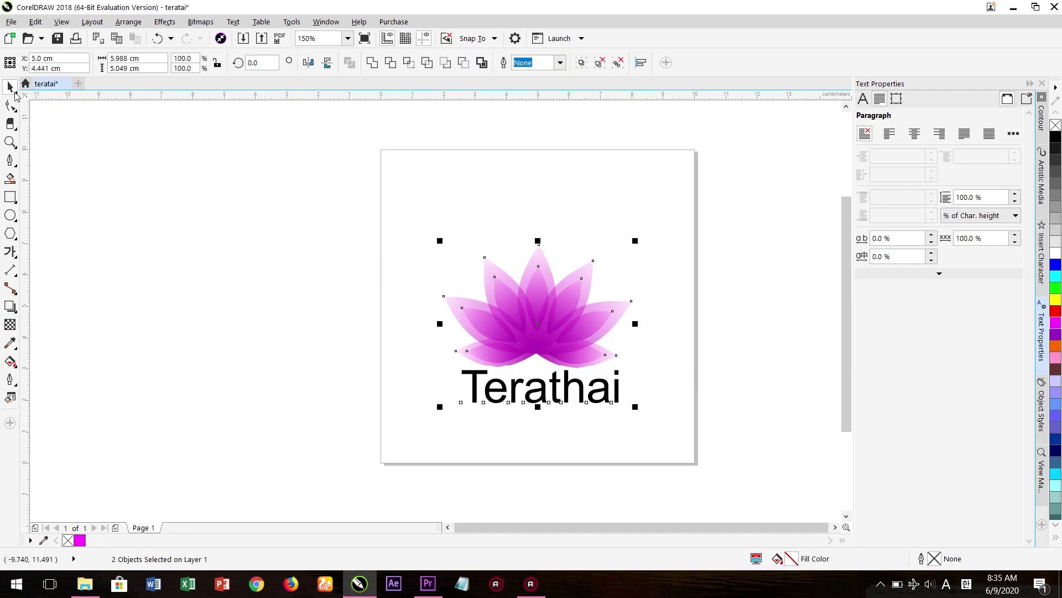
click(521, 190)
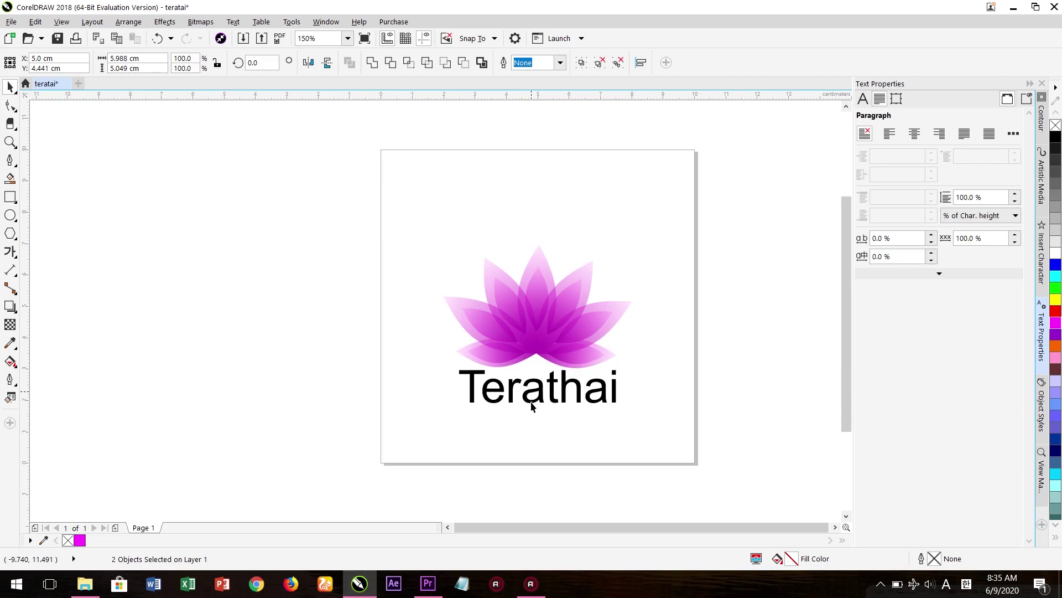
drag(531, 394, 532, 416)
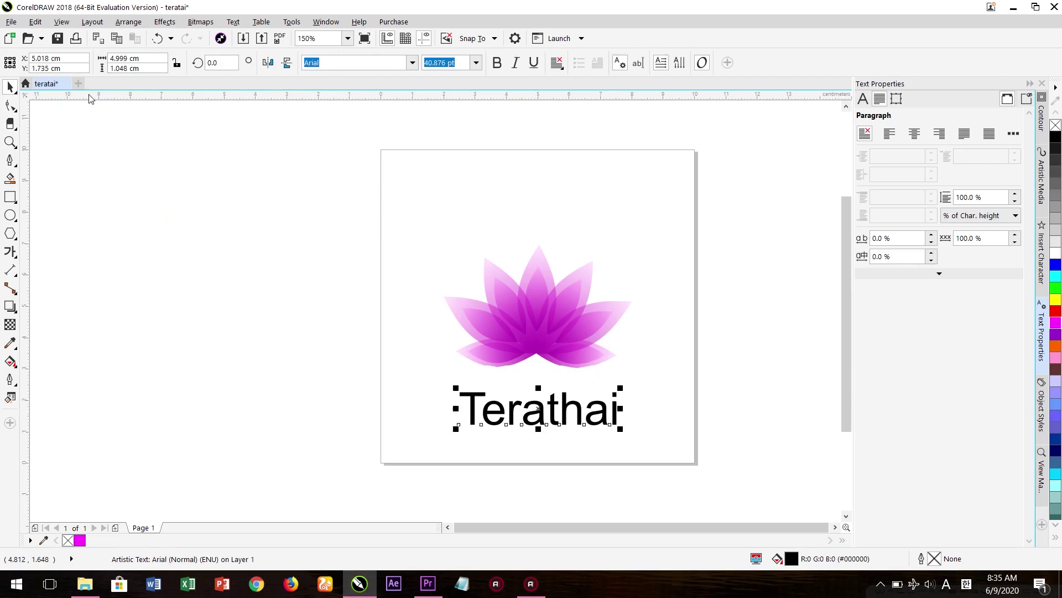
Set the font of the "Terathai" text to the script typeface Magnolia Sky
click(412, 64)
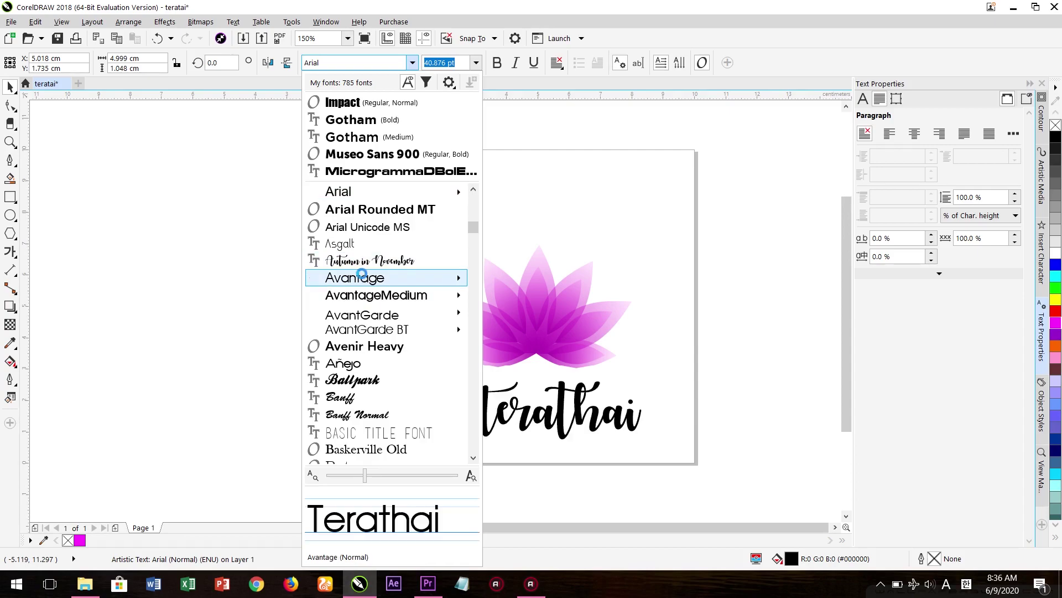
mouse_move(363, 279)
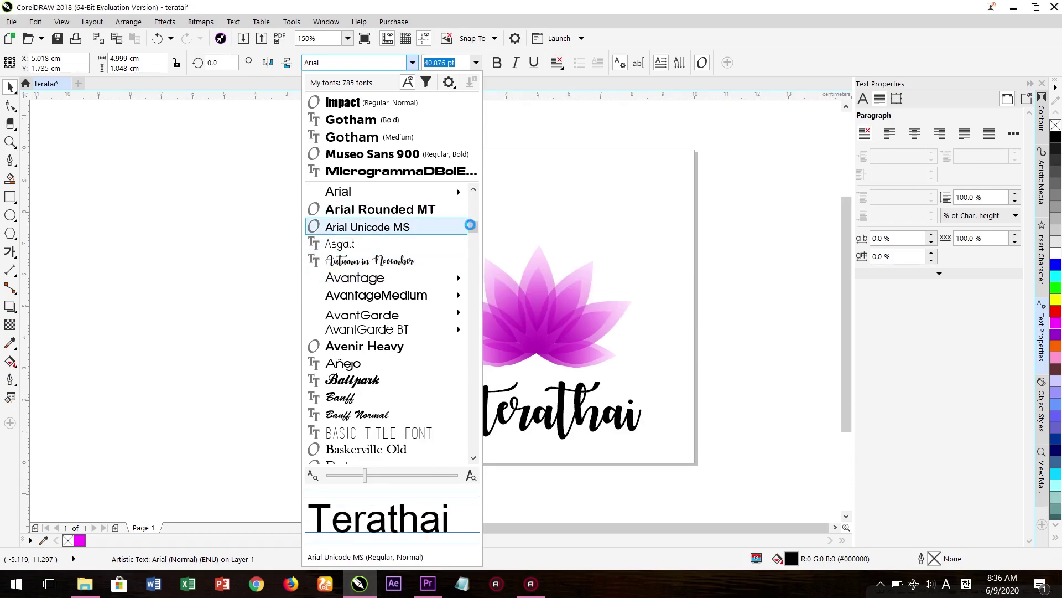
scroll(474, 236, down, 1)
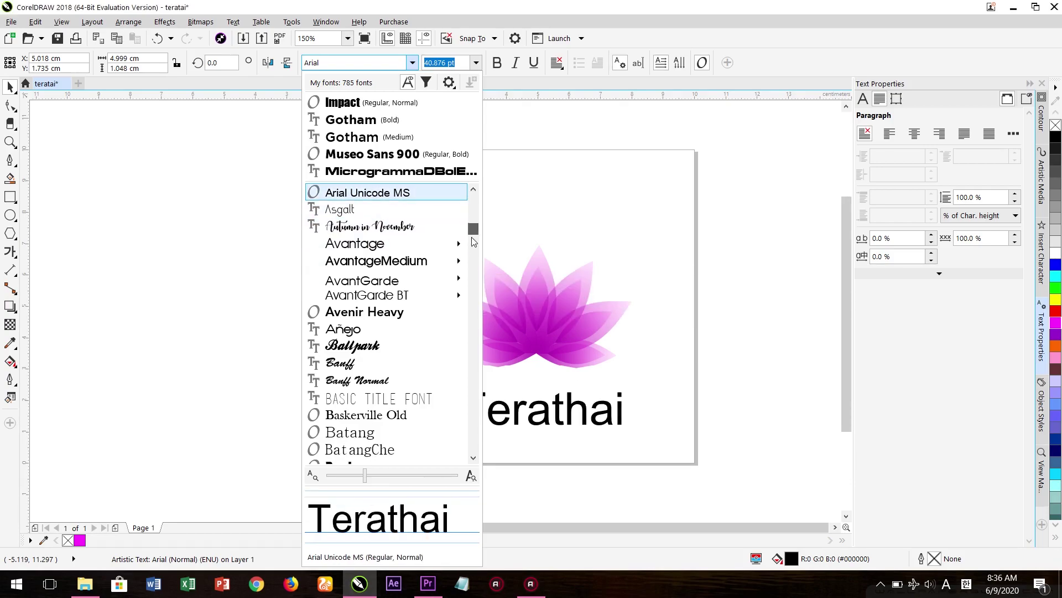
scroll(473, 323, down, 1)
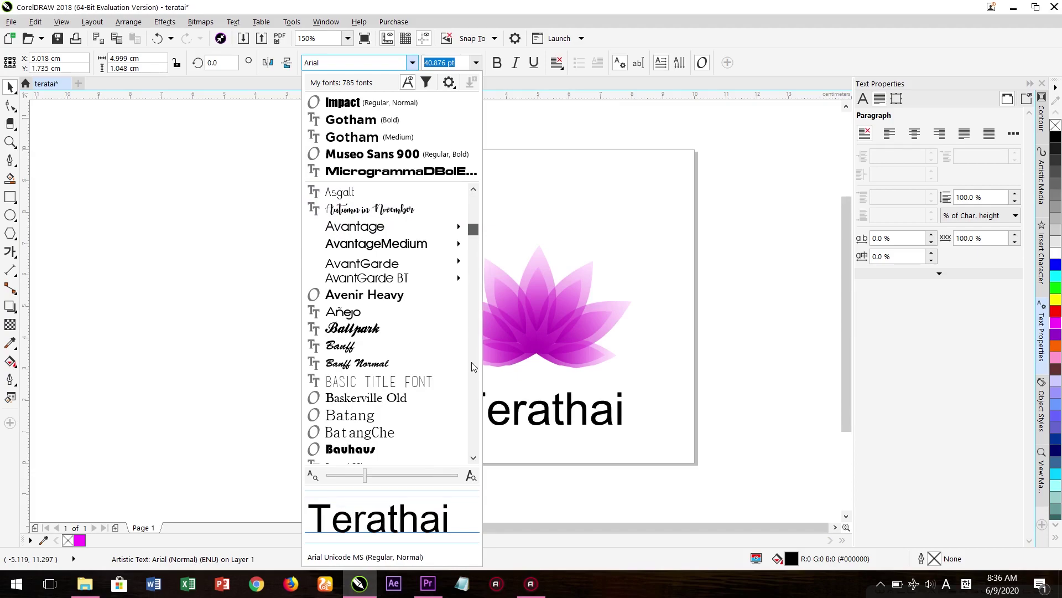
scroll(472, 371, down, 3)
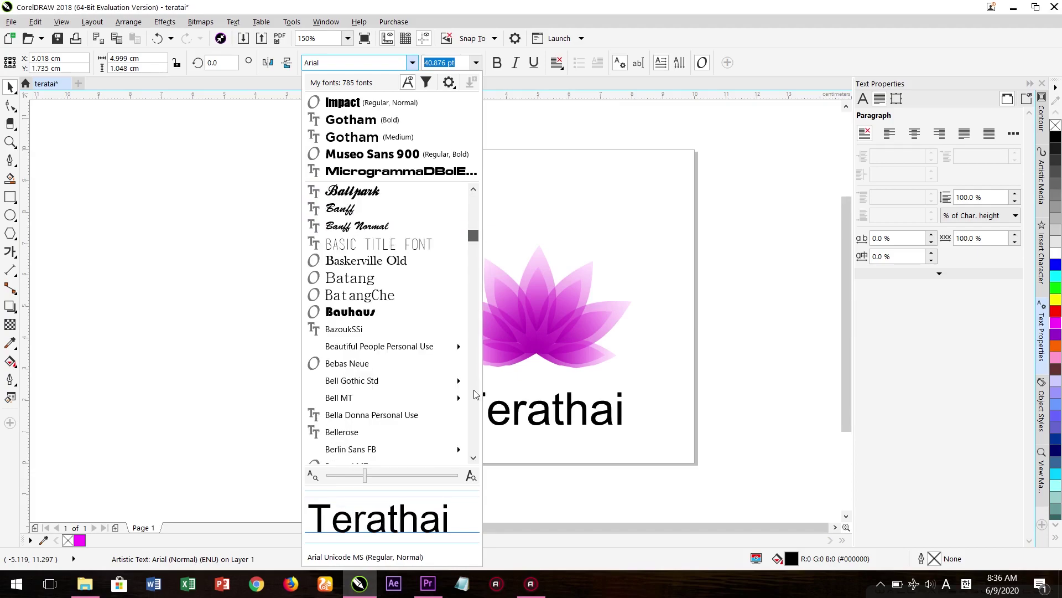
scroll(474, 394, down, 10)
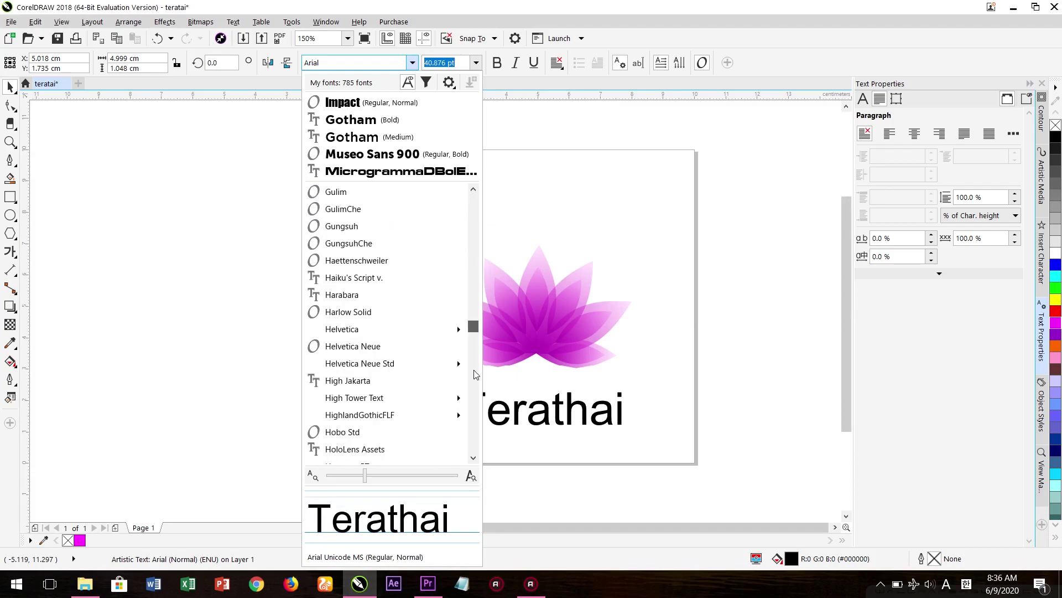
scroll(474, 370, down, 10)
scroll(470, 312, down, 5)
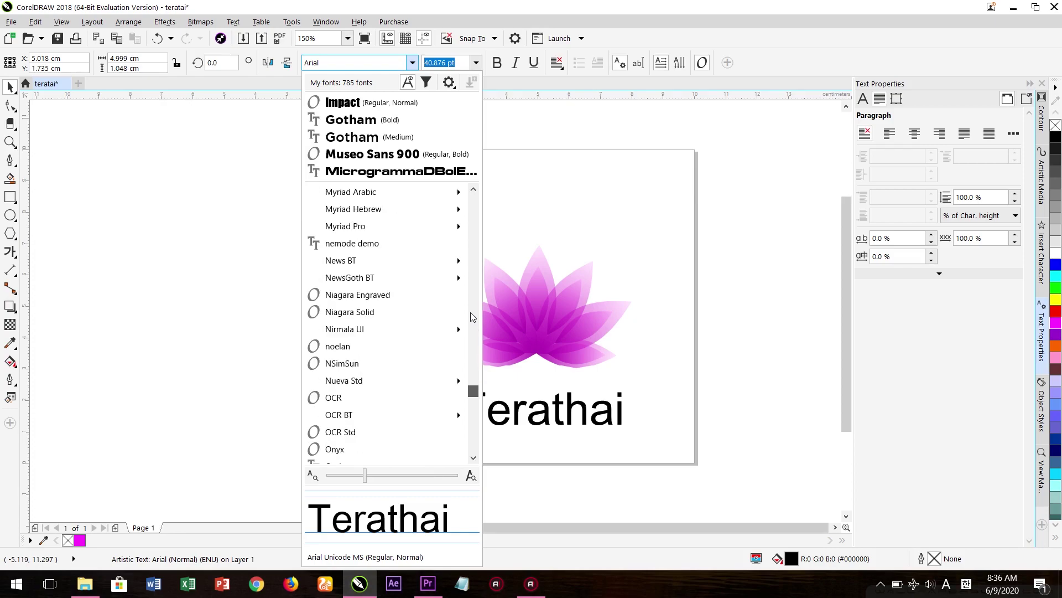
scroll(470, 312, up, 12)
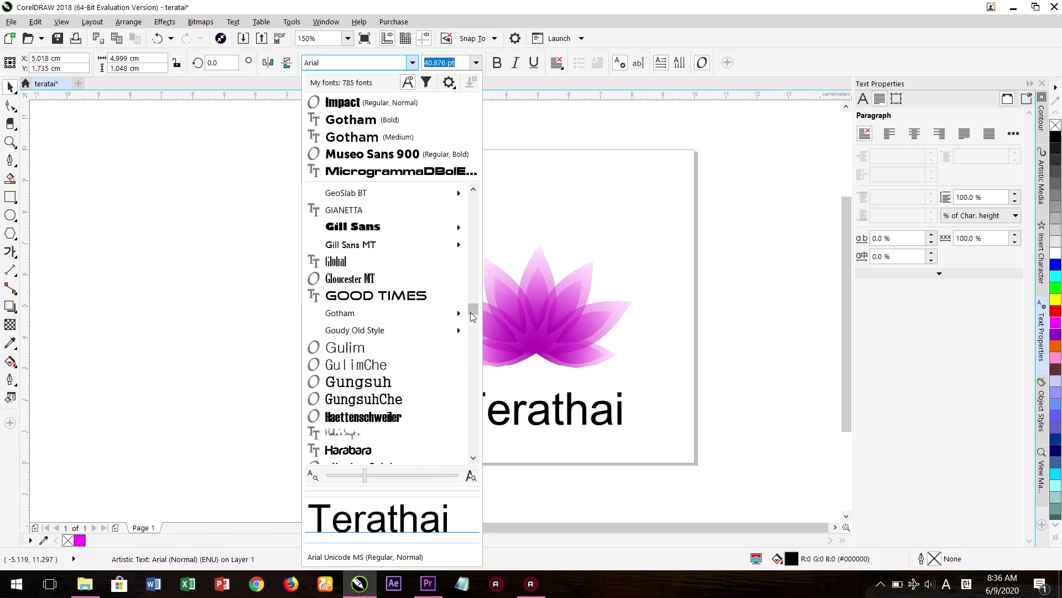
scroll(473, 323, up, 5)
scroll(473, 339, down, 10)
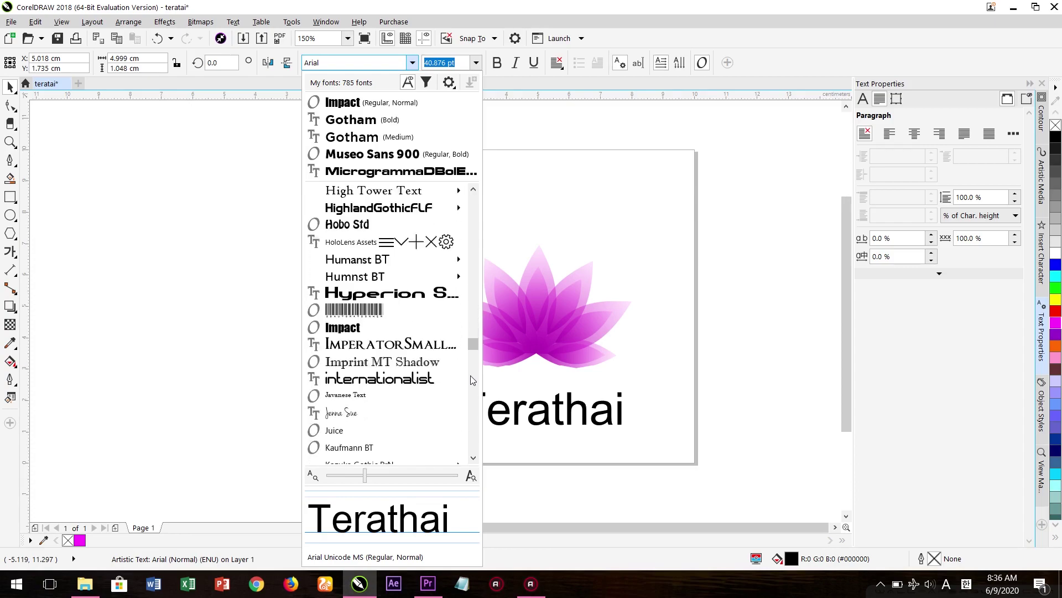
scroll(471, 377, down, 8)
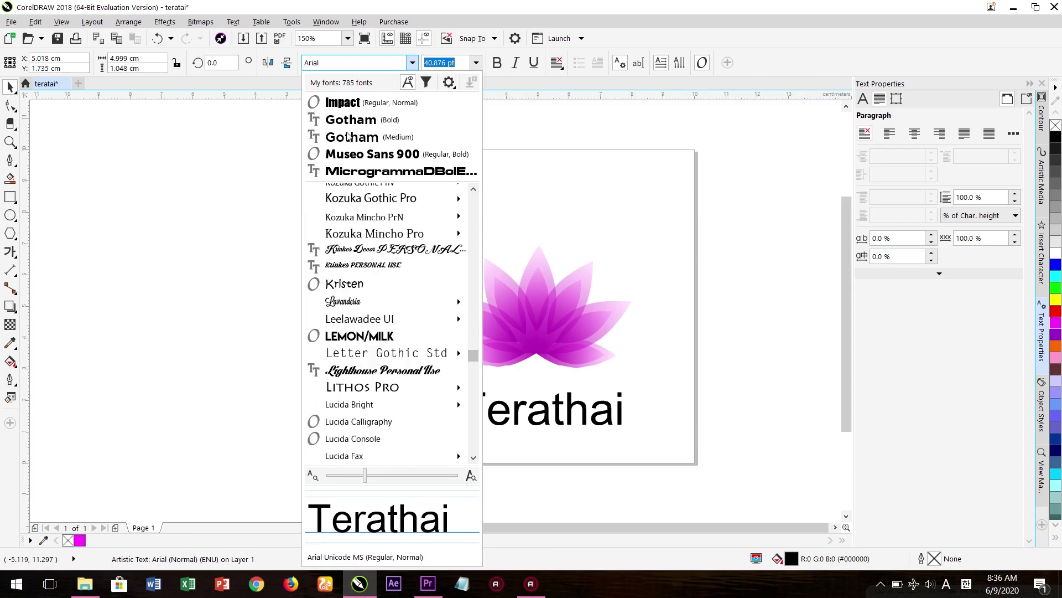
scroll(347, 136, down, 4)
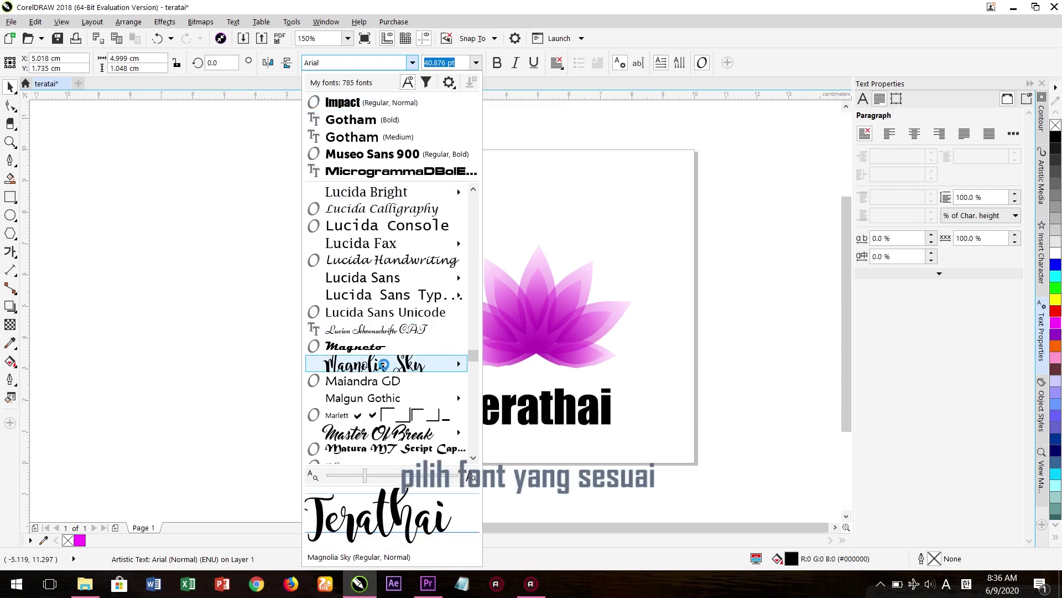
click(382, 364)
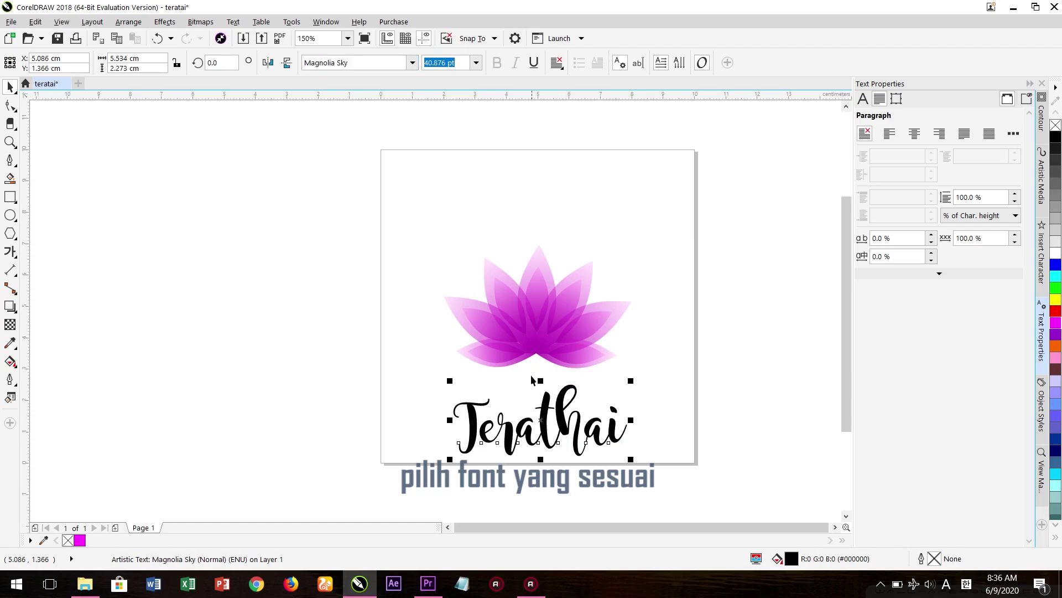
Centre the "Terathai" text horizontally on the lotus and fill it with magenta (#FF00FF)
shift+click(529, 346)
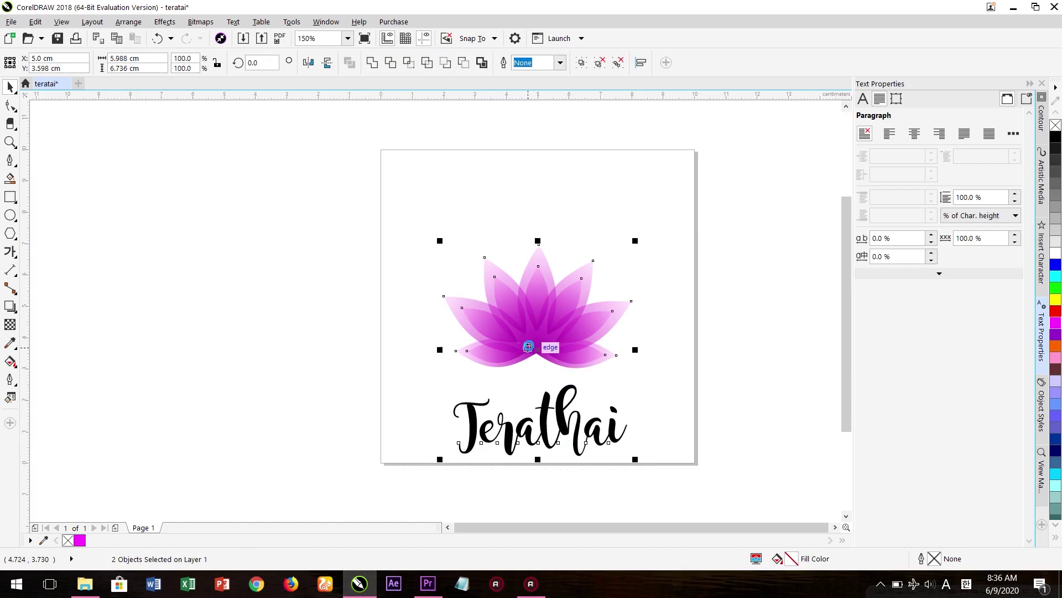
click(598, 412)
click(560, 424)
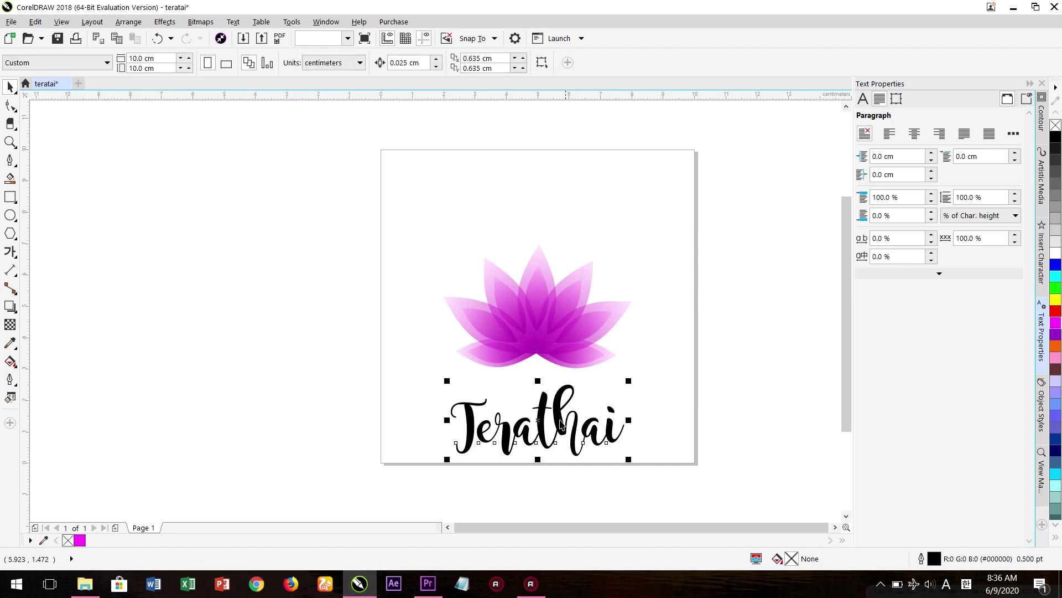
click(80, 540)
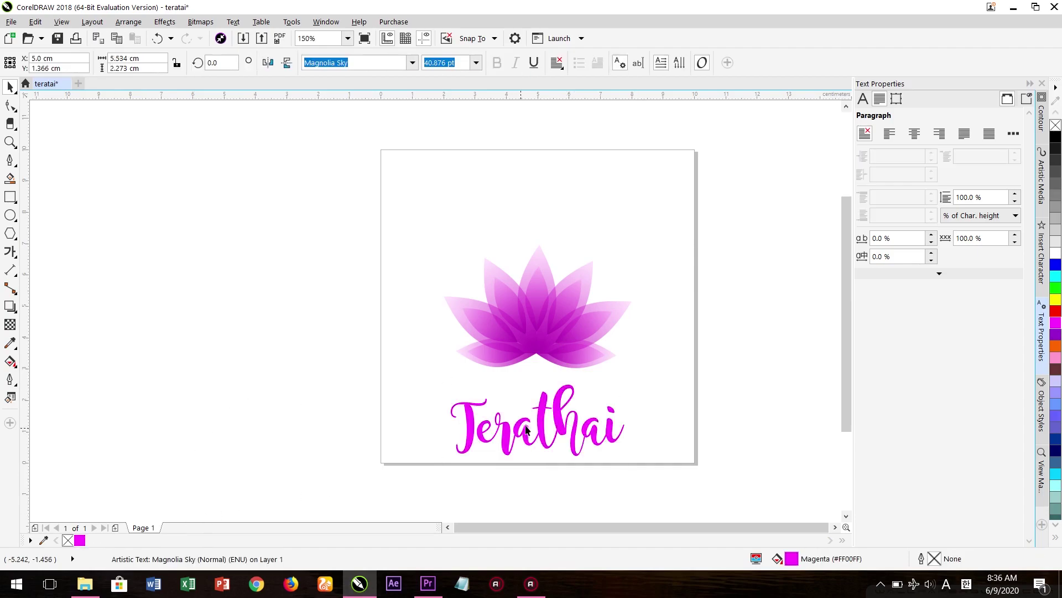
Give the "Terathai" text a linear fountain fill and set its end colour to light pink #FABBF6
click(536, 422)
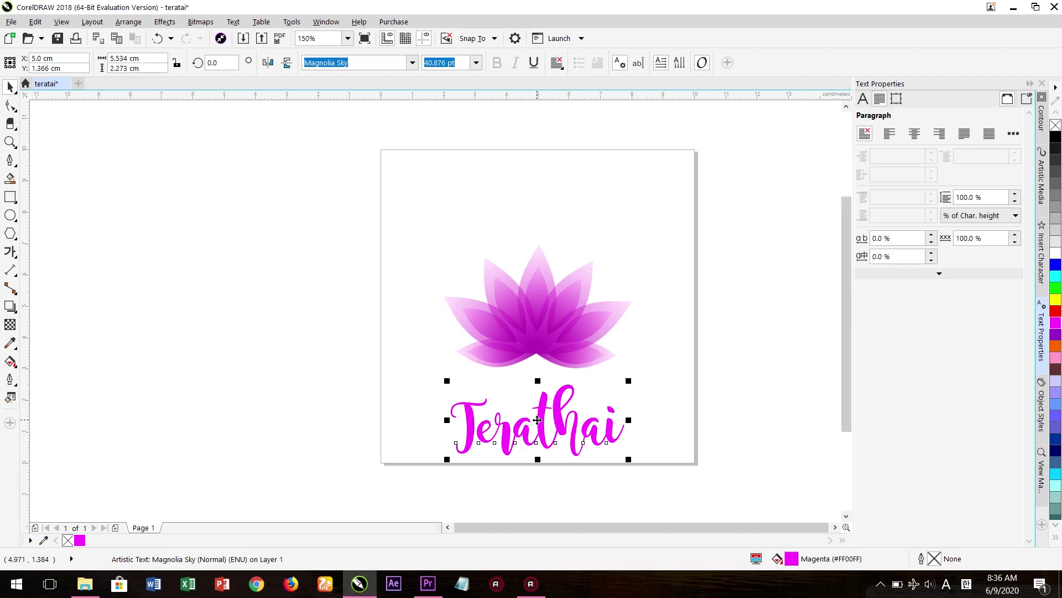
key(F11)
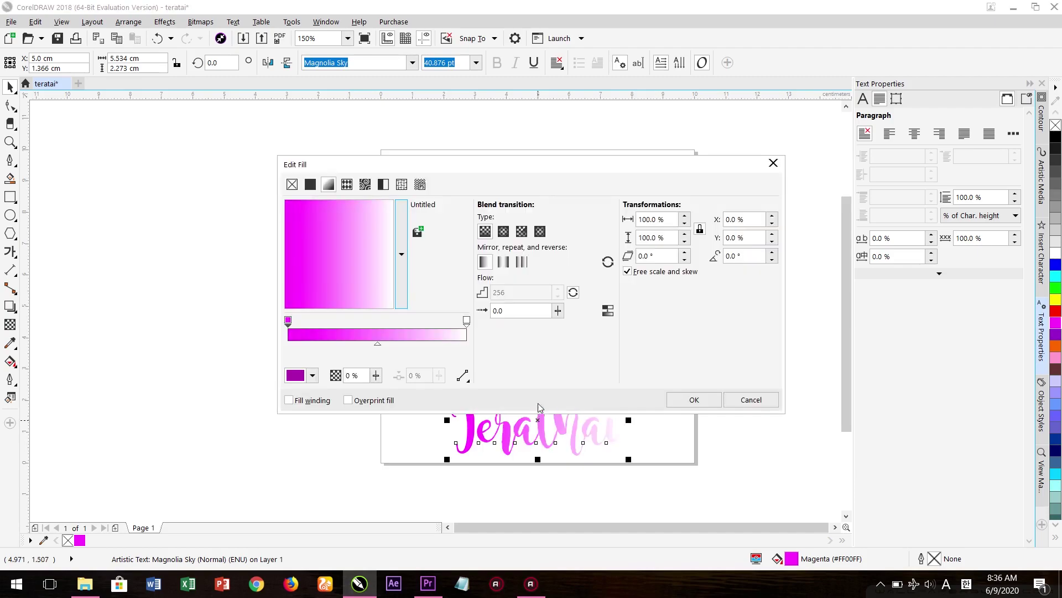
drag(553, 162, 723, 57)
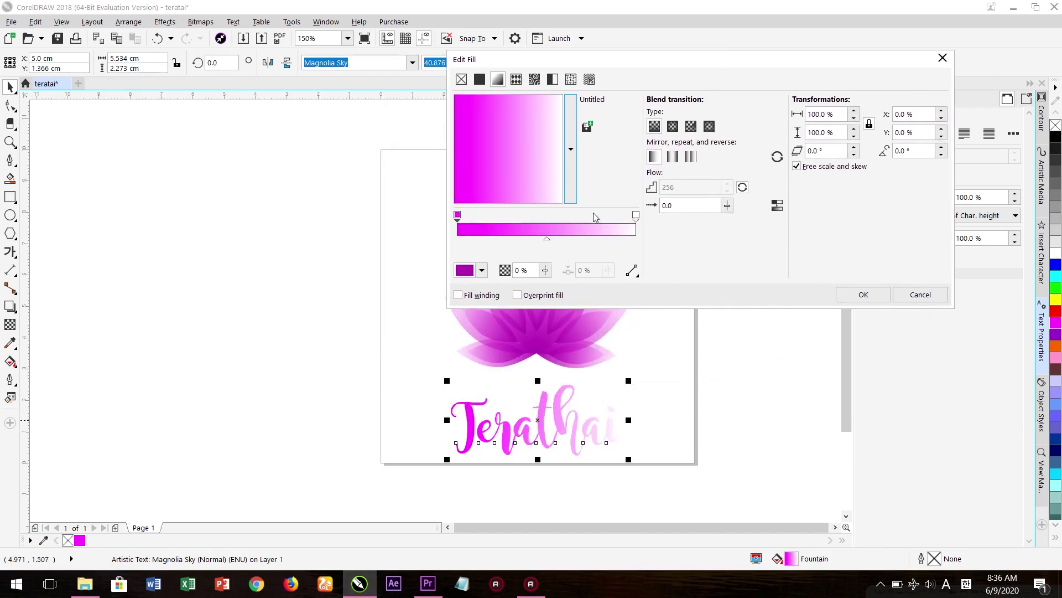
click(636, 216)
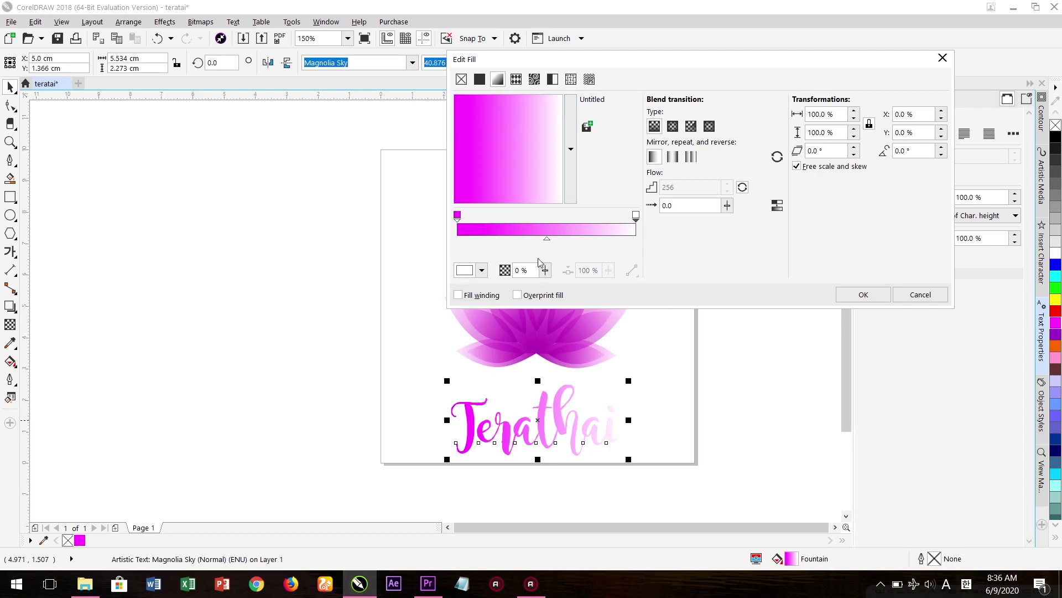
click(482, 270)
click(562, 350)
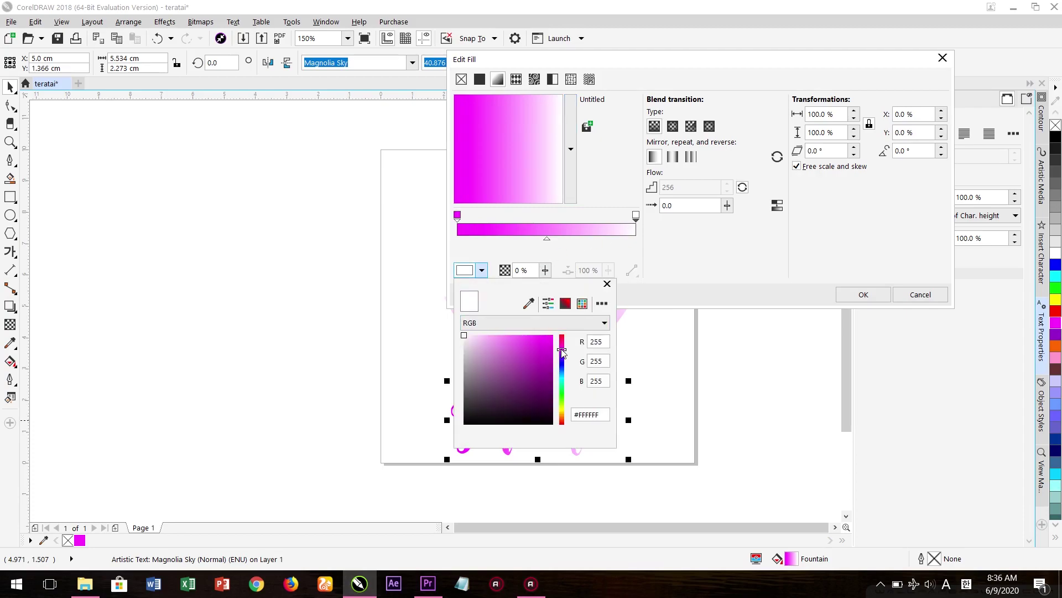
drag(500, 340, 488, 338)
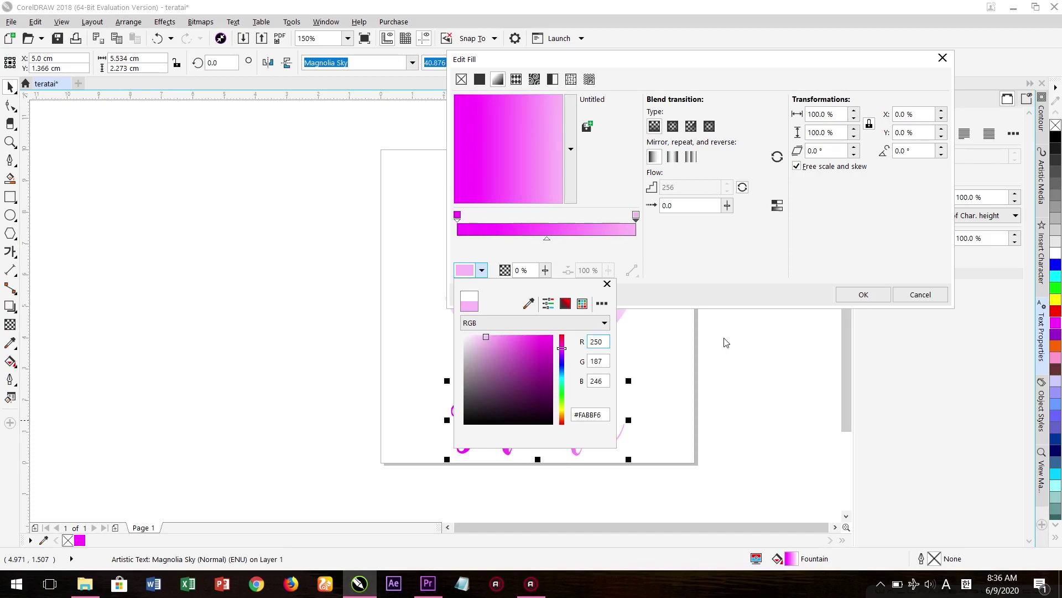
Rotate the text's gradient to 72° and set its start colour to #D618D6, then apply the fill
click(523, 156)
drag(539, 155, 516, 125)
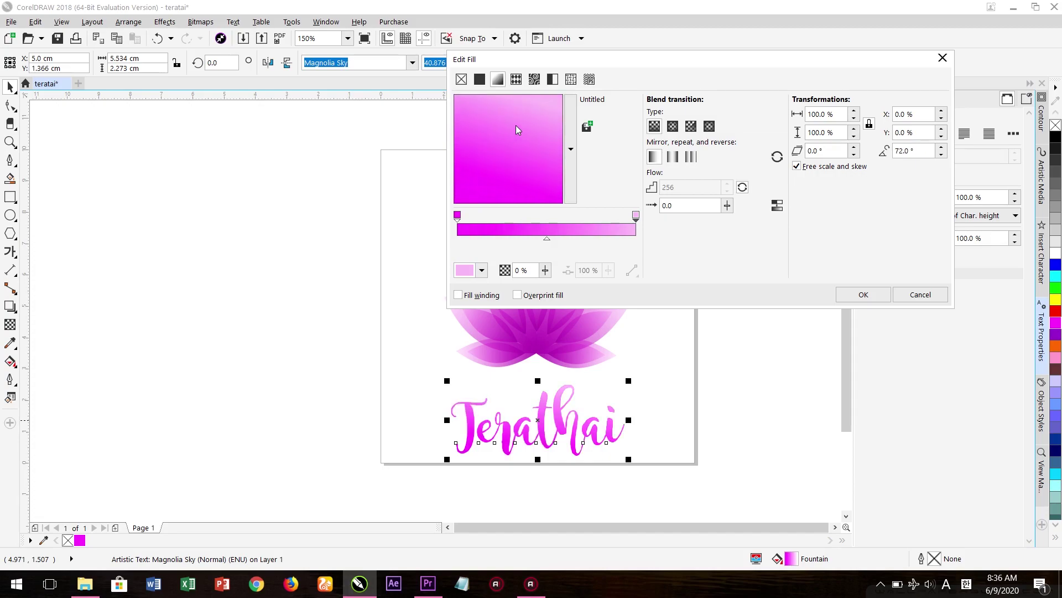
click(458, 216)
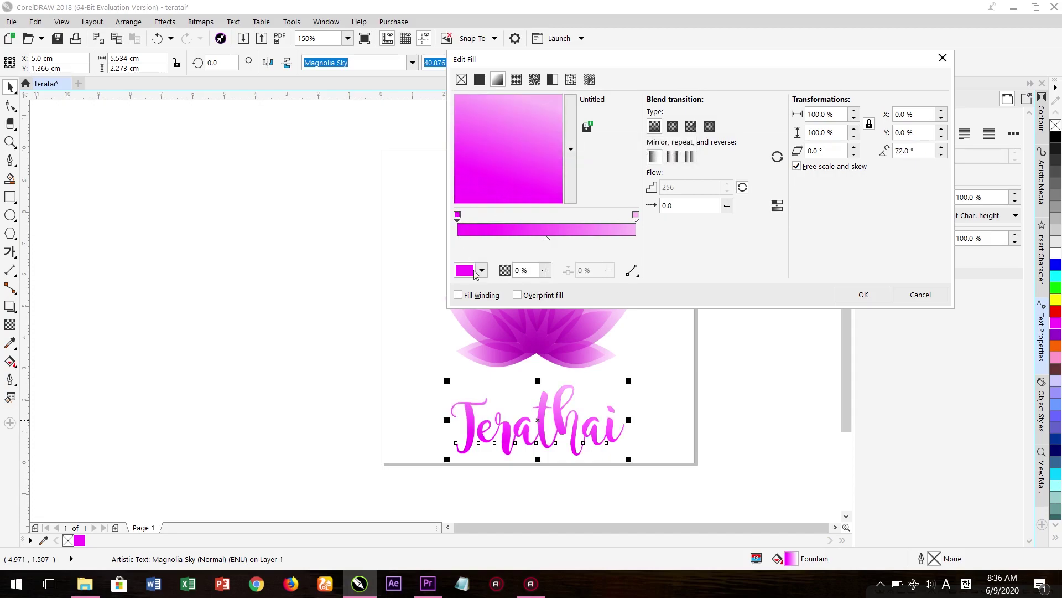
click(482, 270)
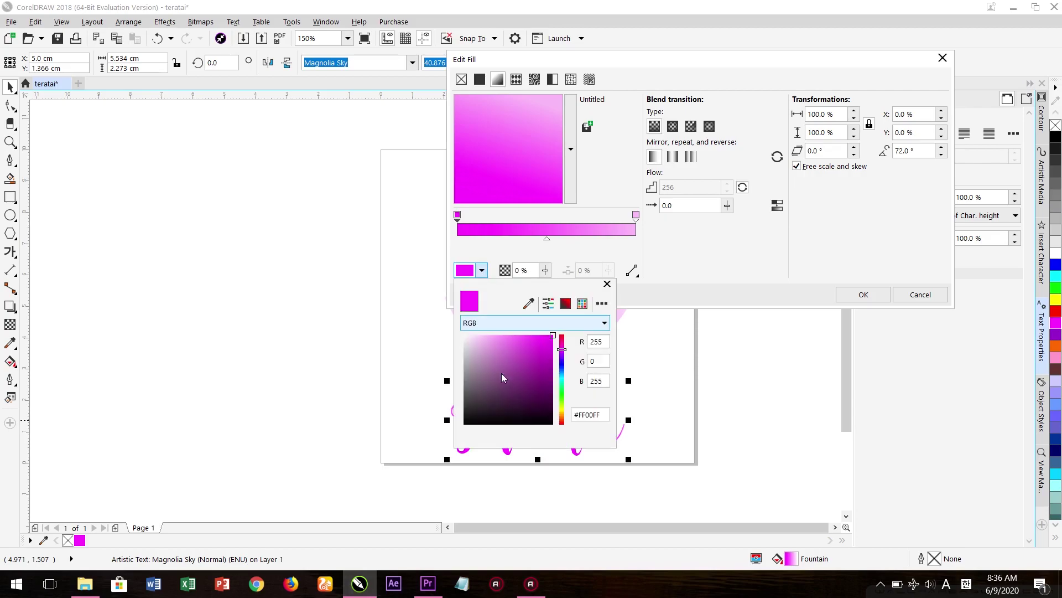
click(542, 349)
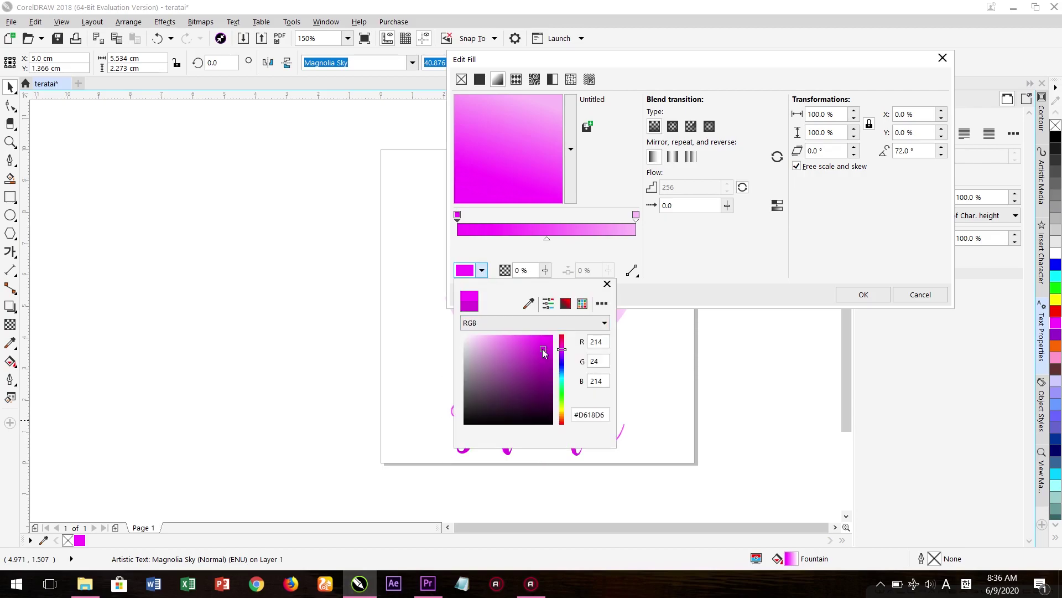
click(857, 296)
click(858, 296)
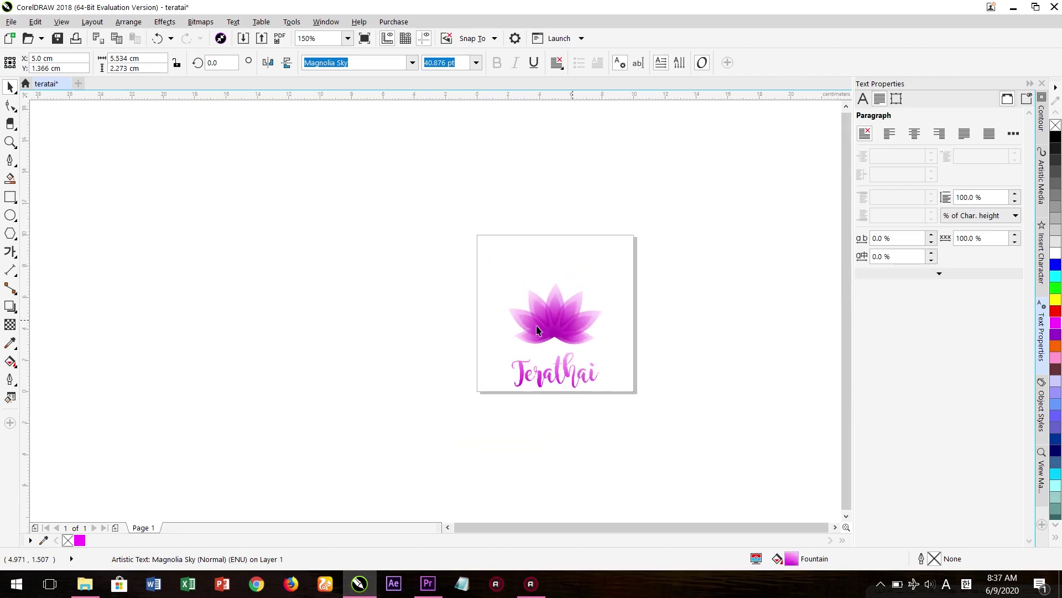
Group the lotus with the "Terathai" text and centre the group on the page
click(490, 296)
click(557, 364)
shift+click(560, 336)
key(ctrl+g)
click(620, 419)
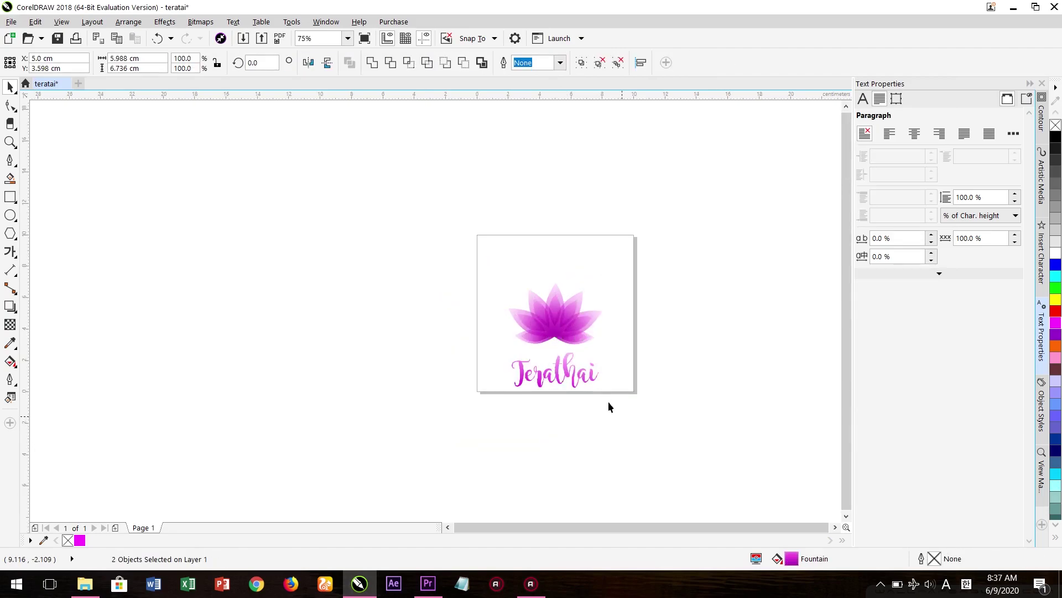
drag(620, 419, 483, 258)
key(ctrl+g)
key(p)
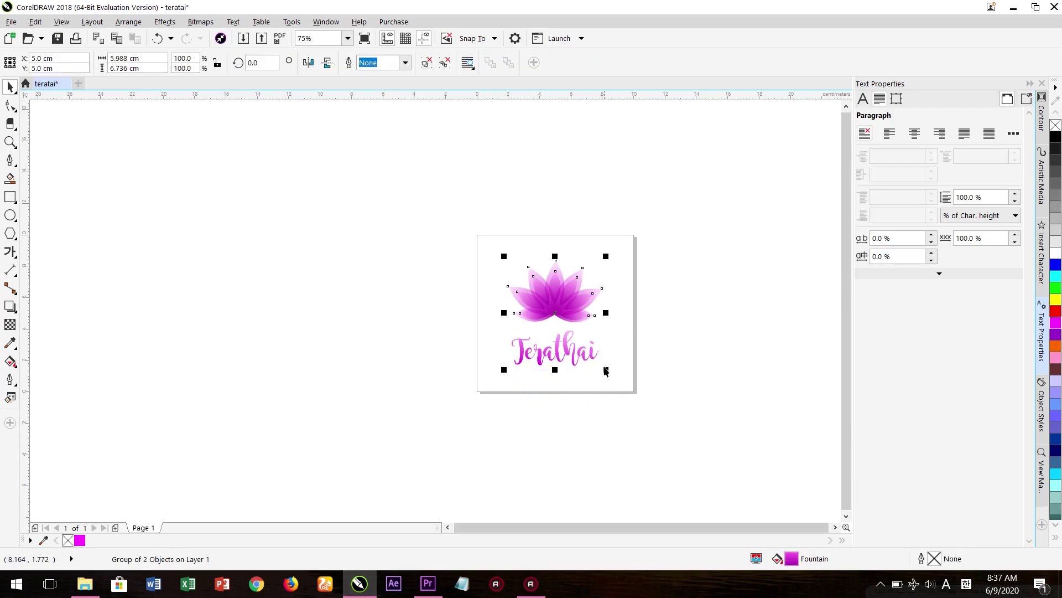
Scale the logo group down about its centre to about 2.87 × 3.23 cm
drag(606, 369, 584, 357)
scroll(570, 338, up, 2)
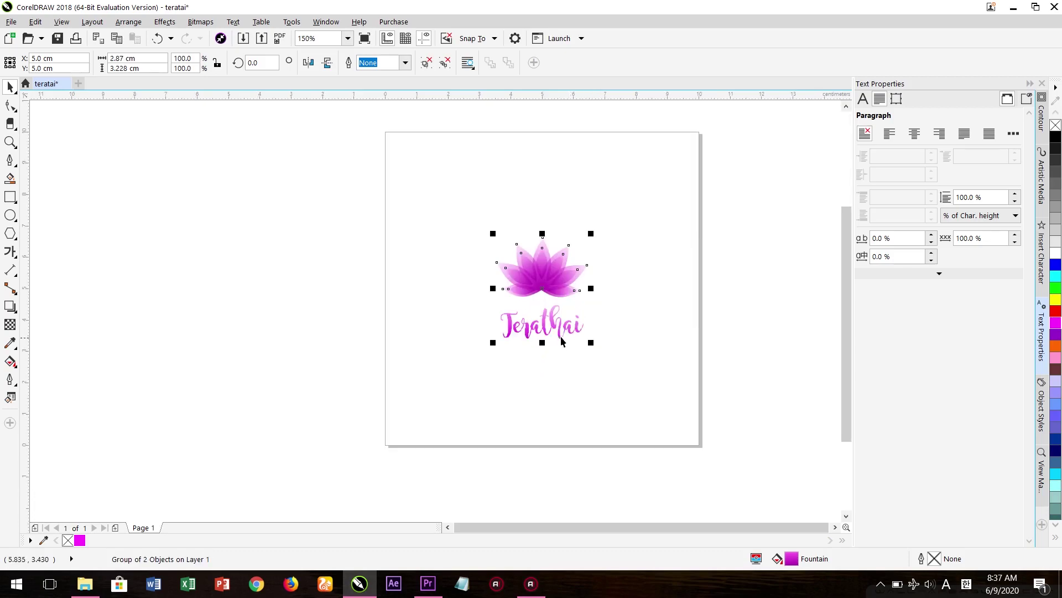
Add a page-sized 10 × 10 cm rectangle around the logo and fill it with black
double_click(10, 199)
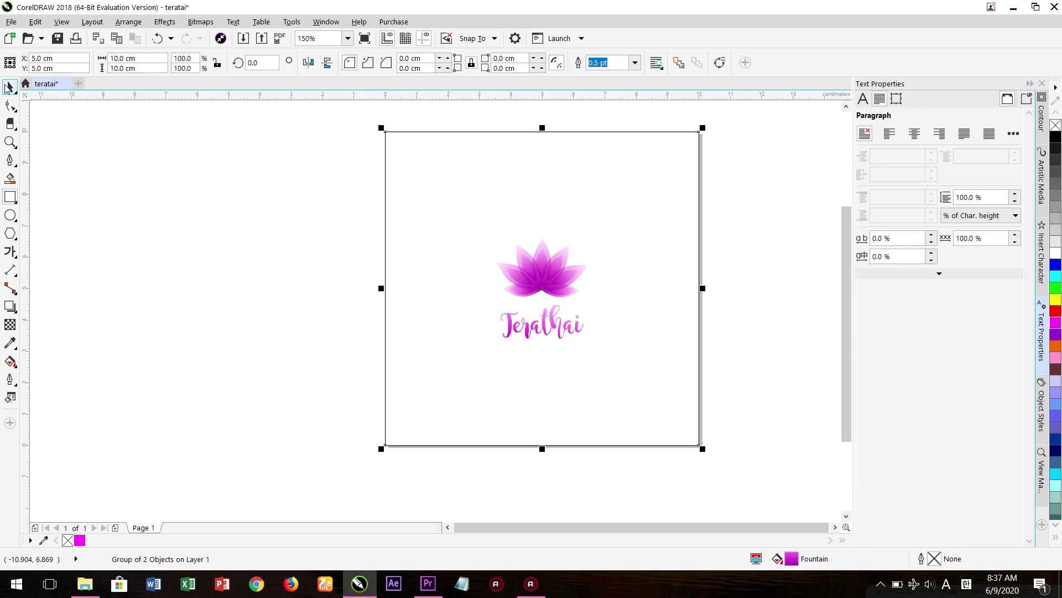
click(10, 87)
click(134, 190)
click(385, 161)
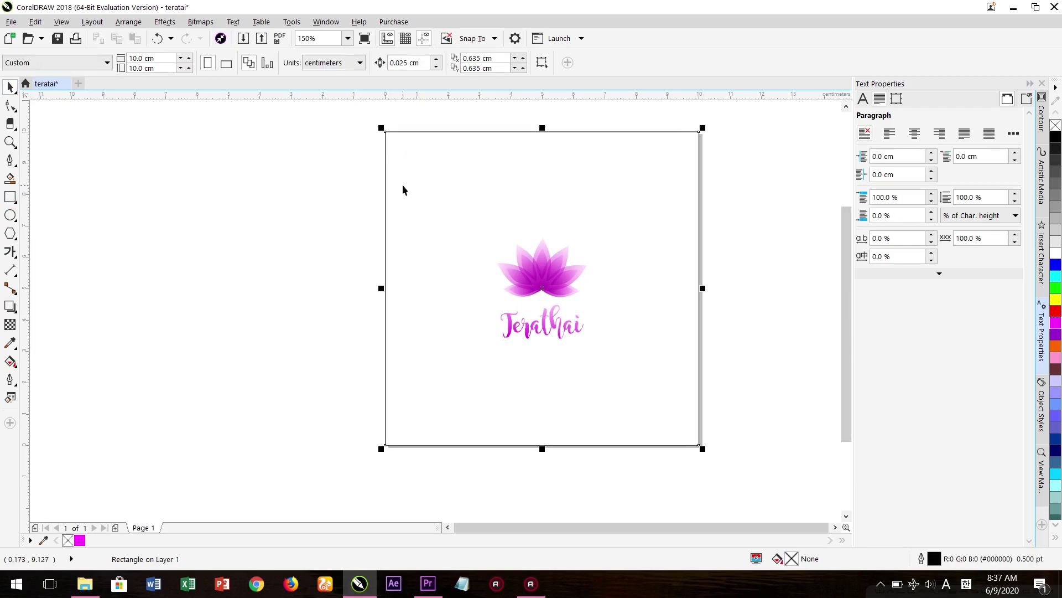
click(374, 231)
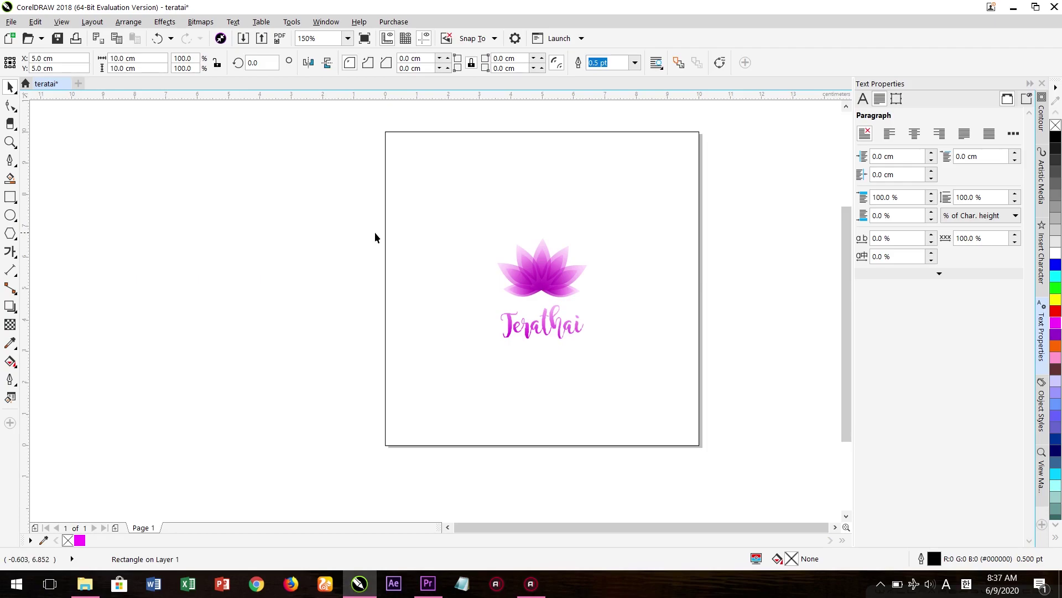
click(386, 234)
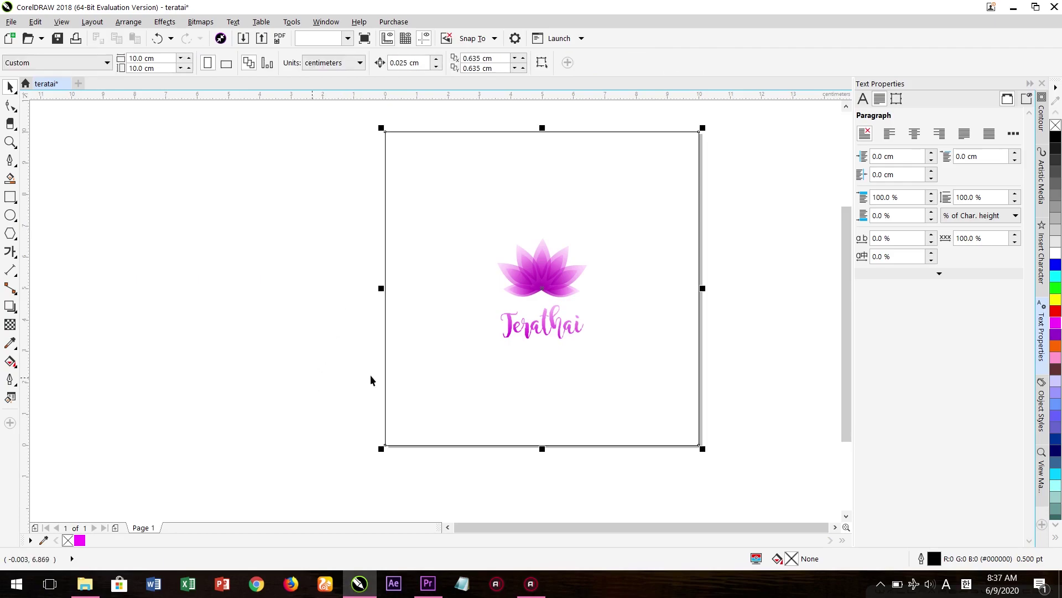
click(1054, 139)
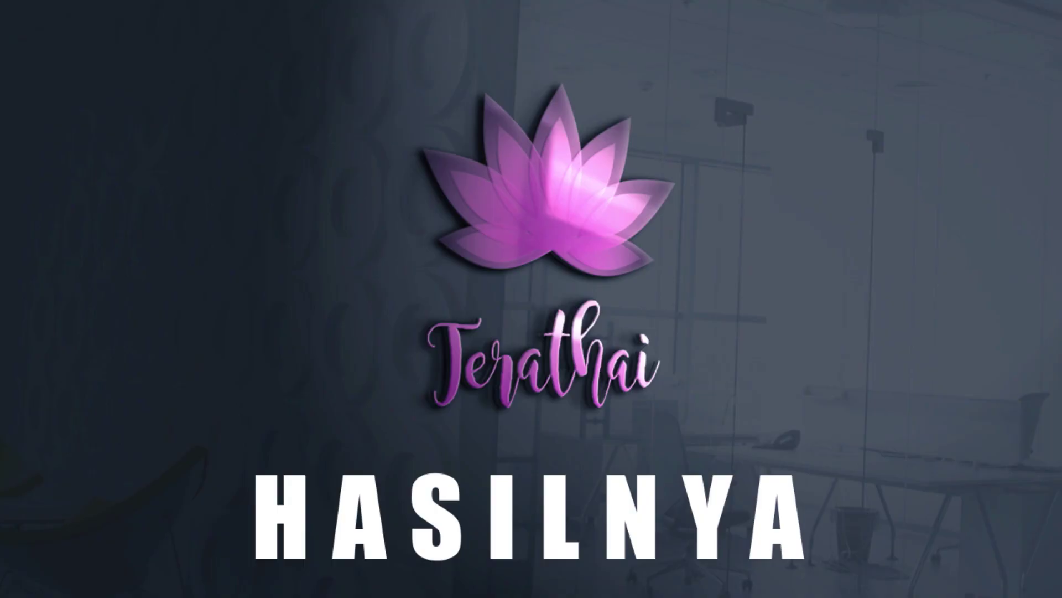